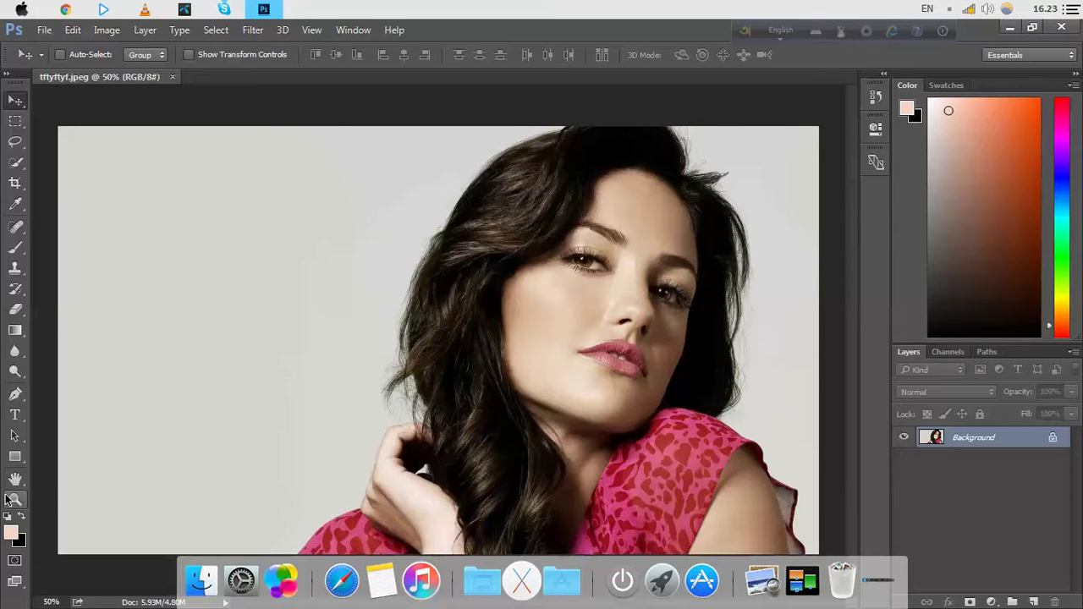
# Choose the regular Brush Tool and enlarge its soft tip to 96 px.
pyautogui.click(10, 531)
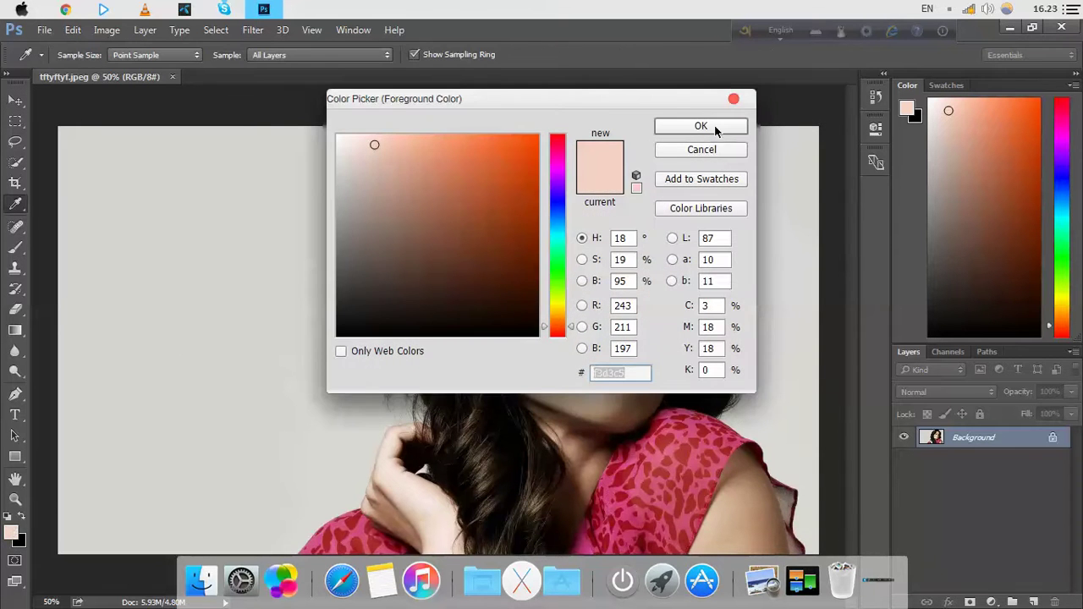
pyautogui.click(701, 150)
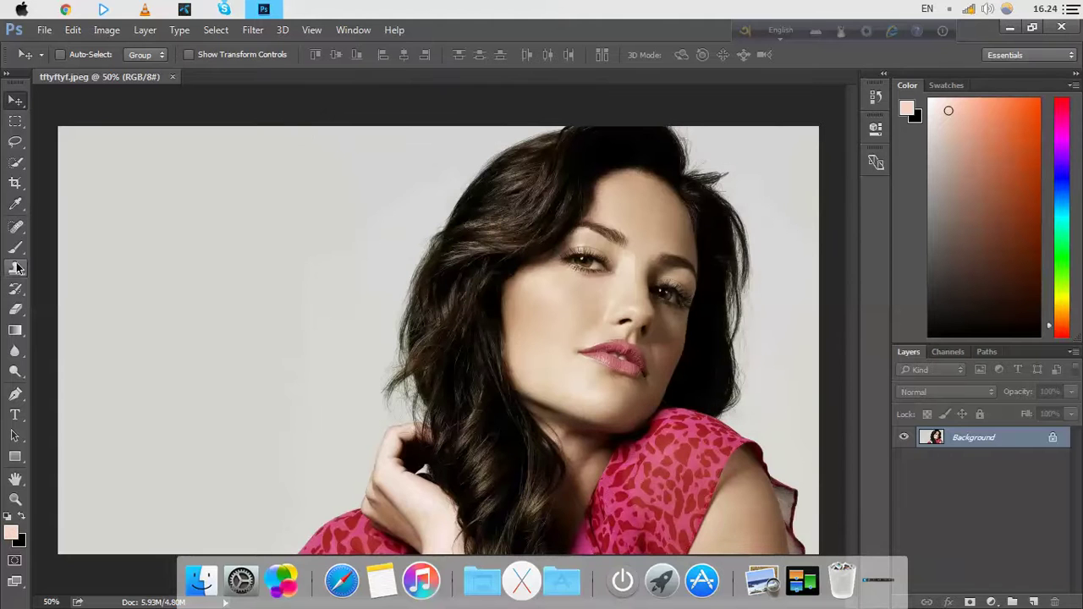
pyautogui.click(19, 245)
pyautogui.click(19, 252)
pyautogui.rightClick(21, 250)
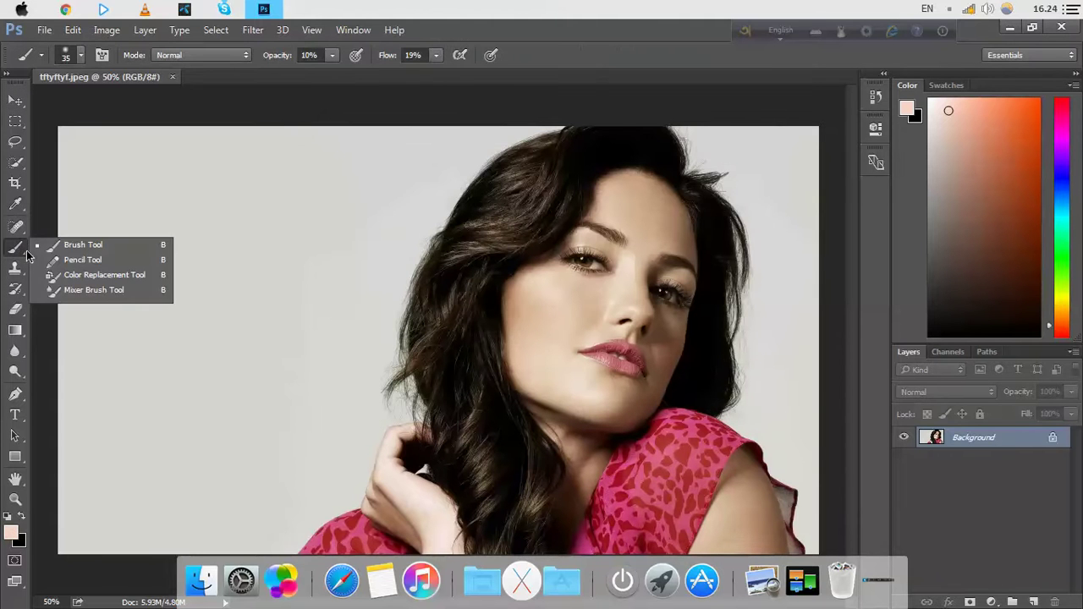
pyautogui.click(86, 246)
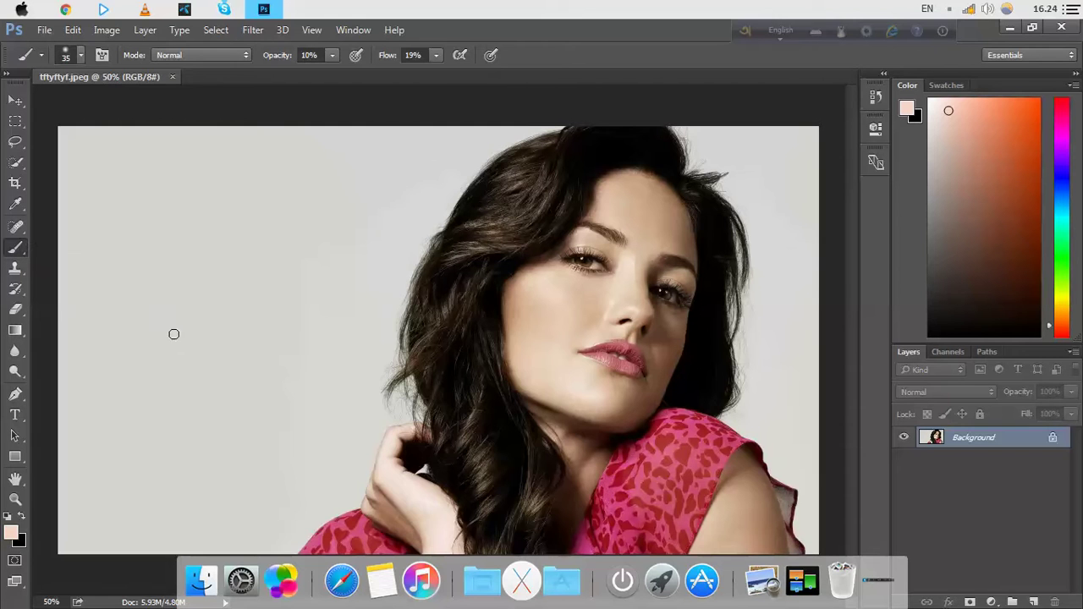
pyautogui.rightClick(327, 330)
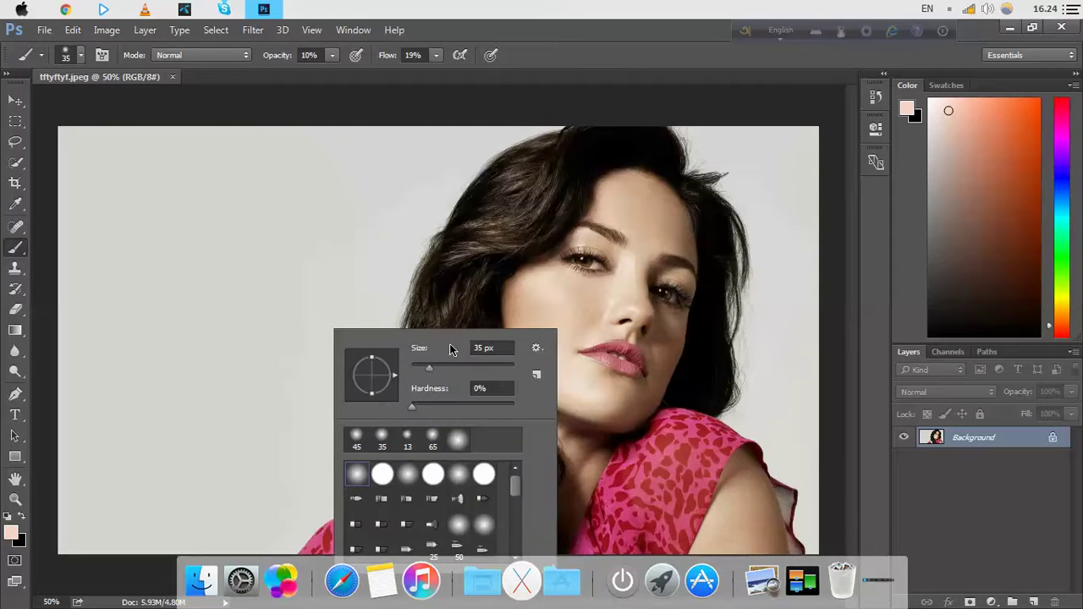
pyautogui.moveTo(428, 367); pyautogui.dragTo(461, 372)
pyautogui.click(563, 44)
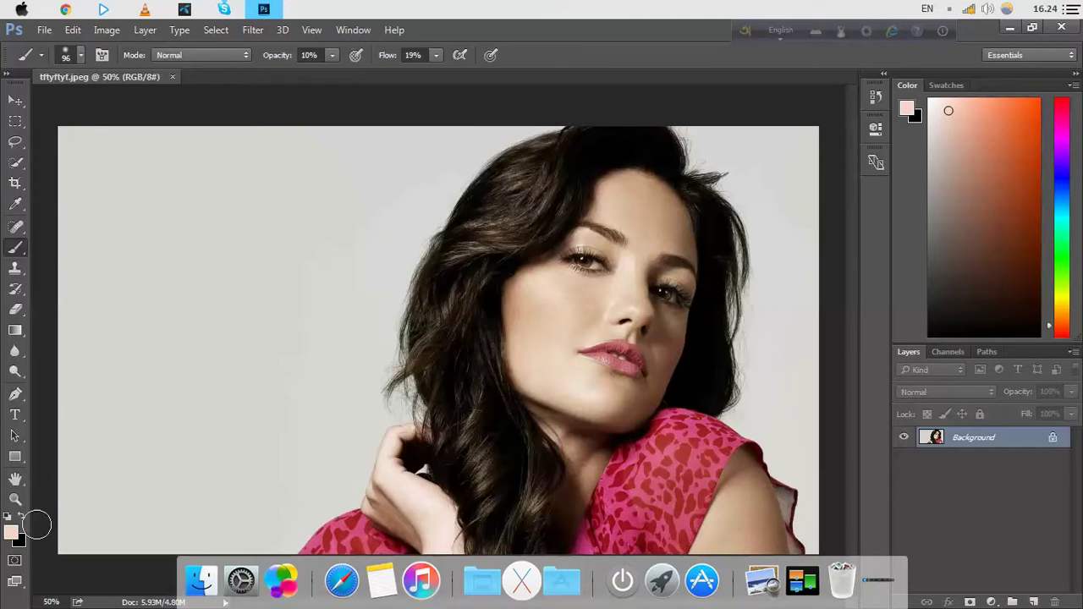
# Set the foreground colour to a strong dark red (#cd0417).
pyautogui.click(11, 535)
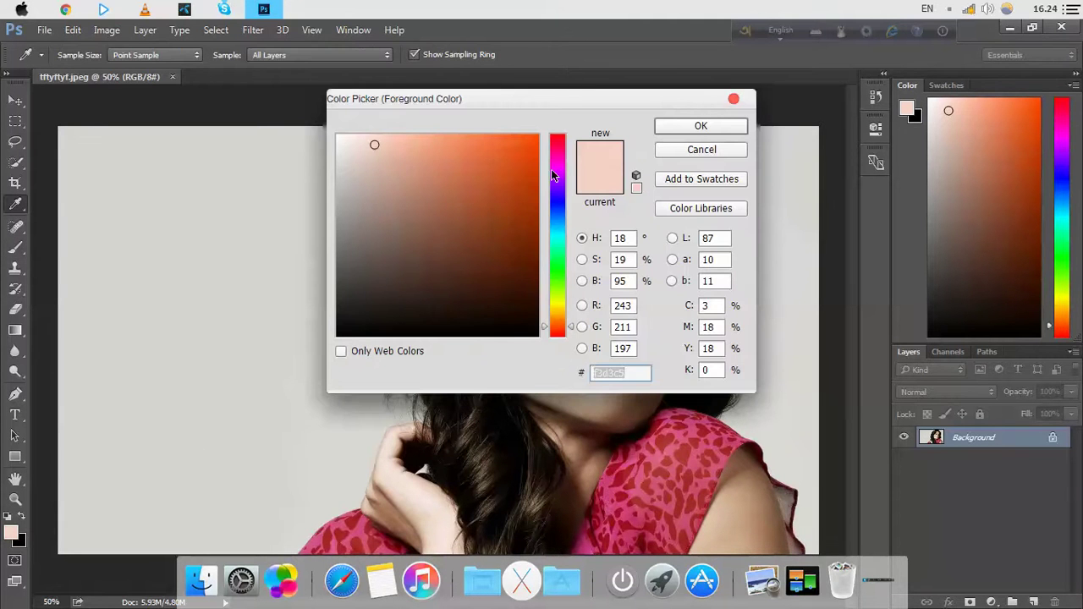
pyautogui.click(534, 168)
pyautogui.click(559, 138)
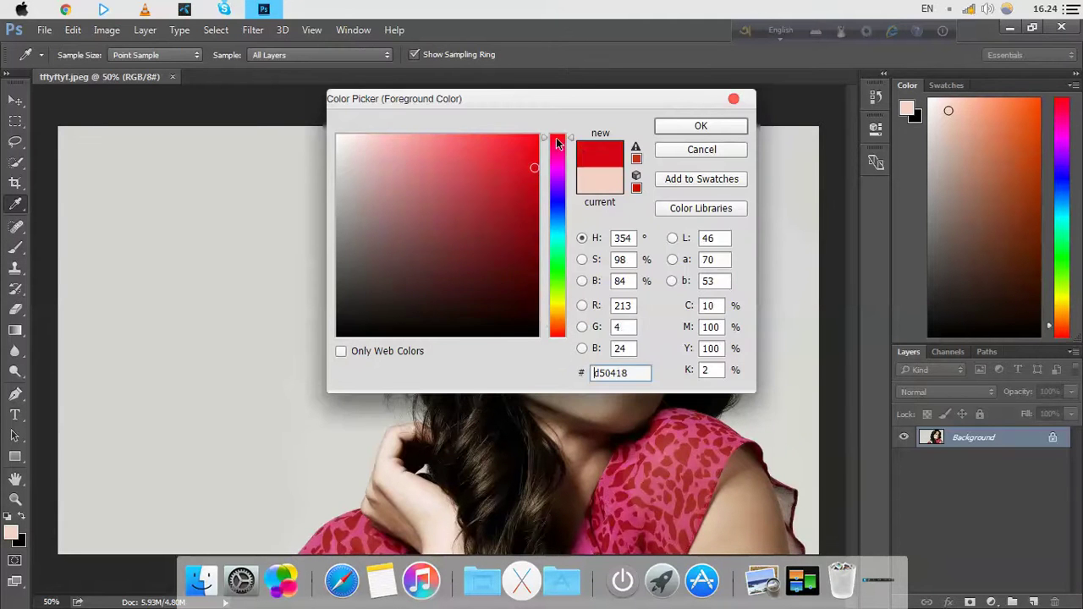
pyautogui.click(535, 174)
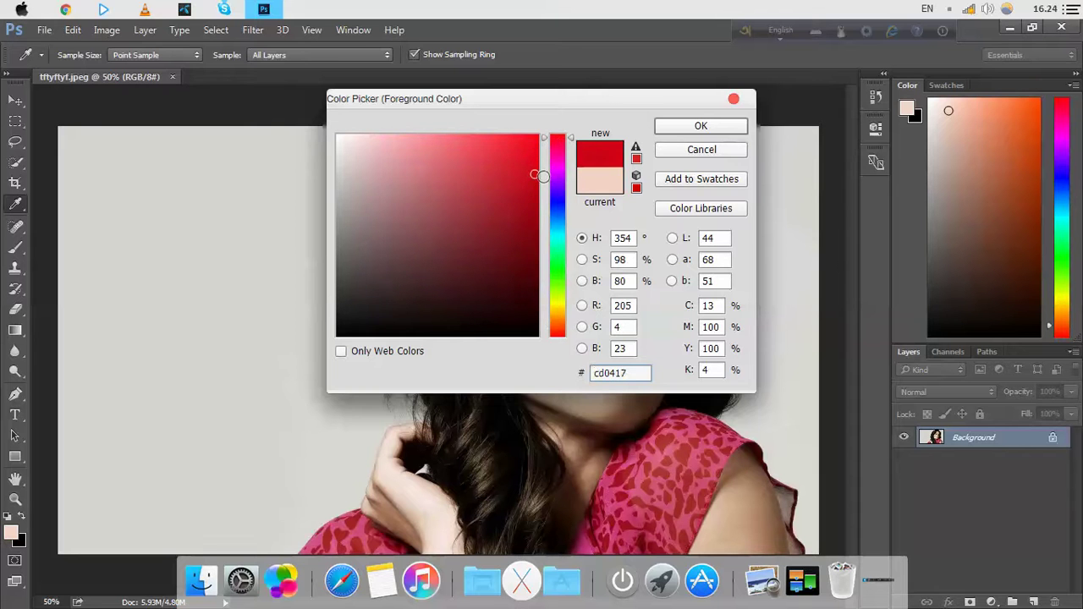
pyautogui.click(685, 128)
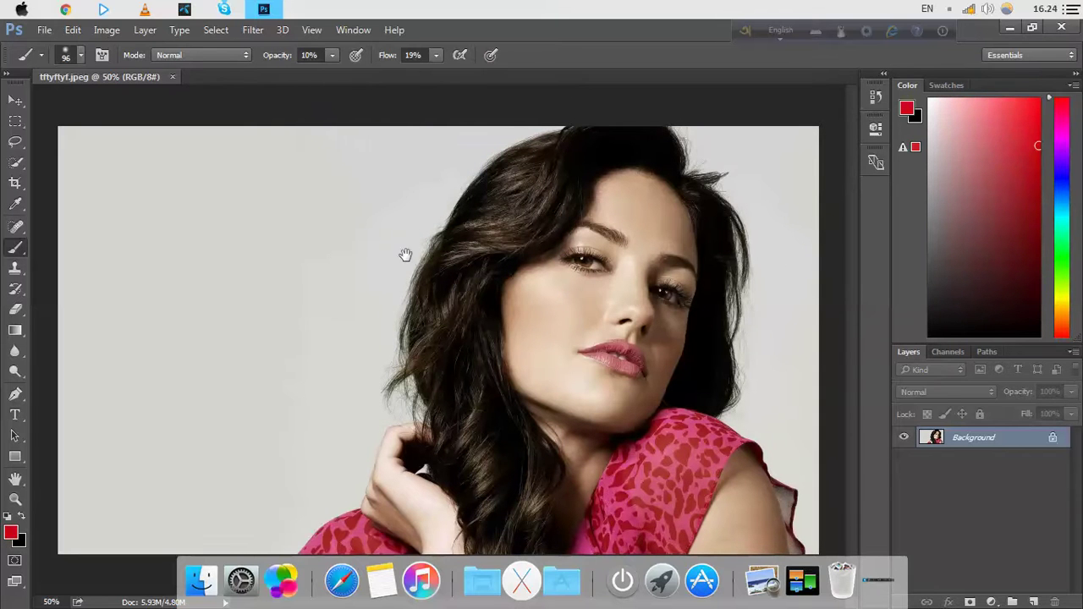
# Add a new empty layer above the photo and name it 'Red'.
pyautogui.rightClick(630, 562)
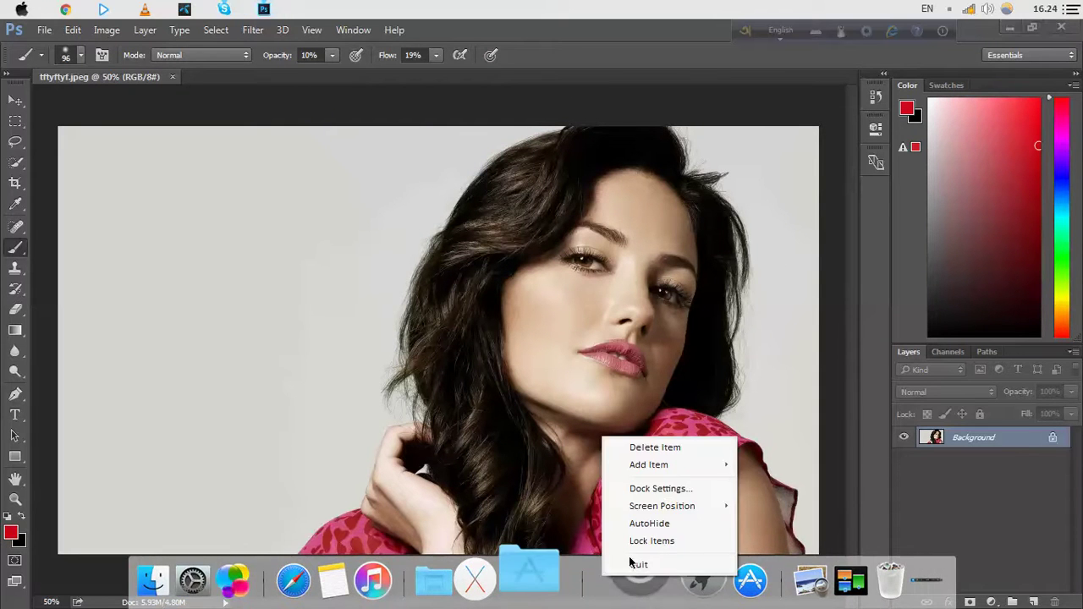
pyautogui.click(636, 563)
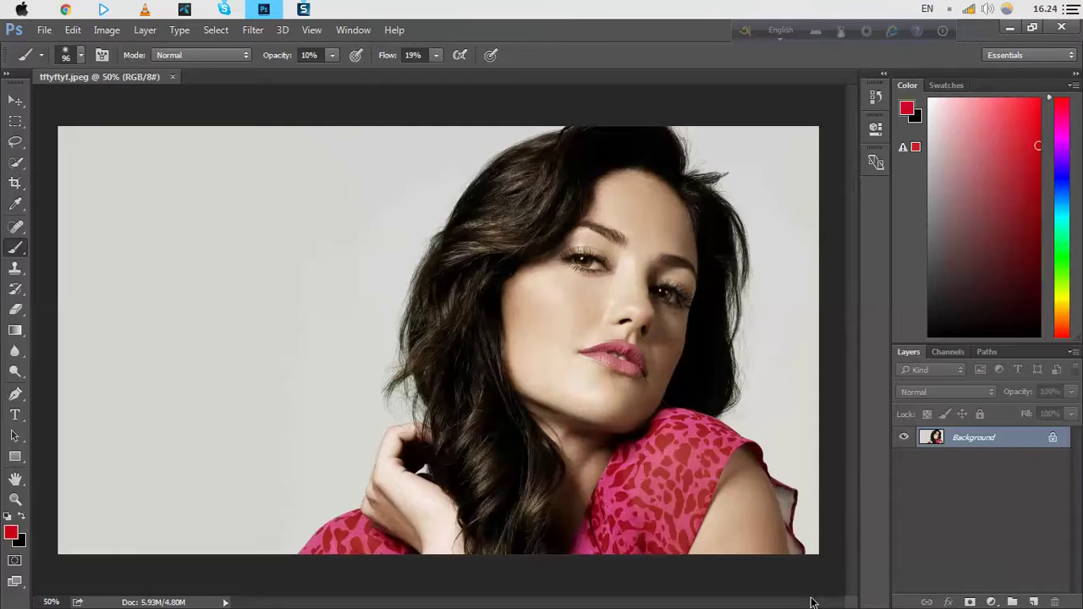
pyautogui.click(1034, 600)
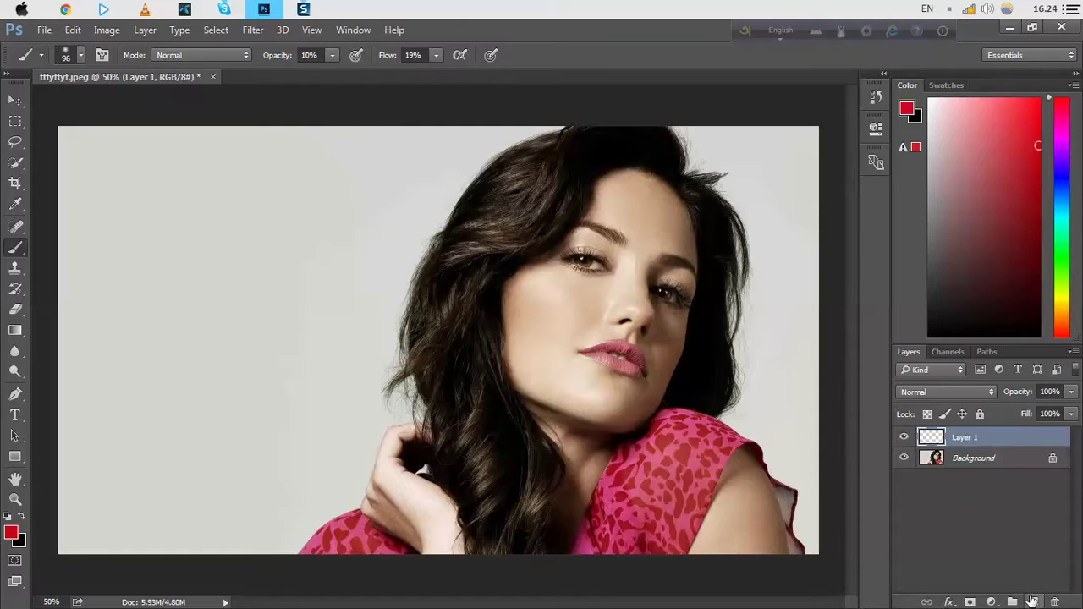
pyautogui.doubleClick(971, 438)
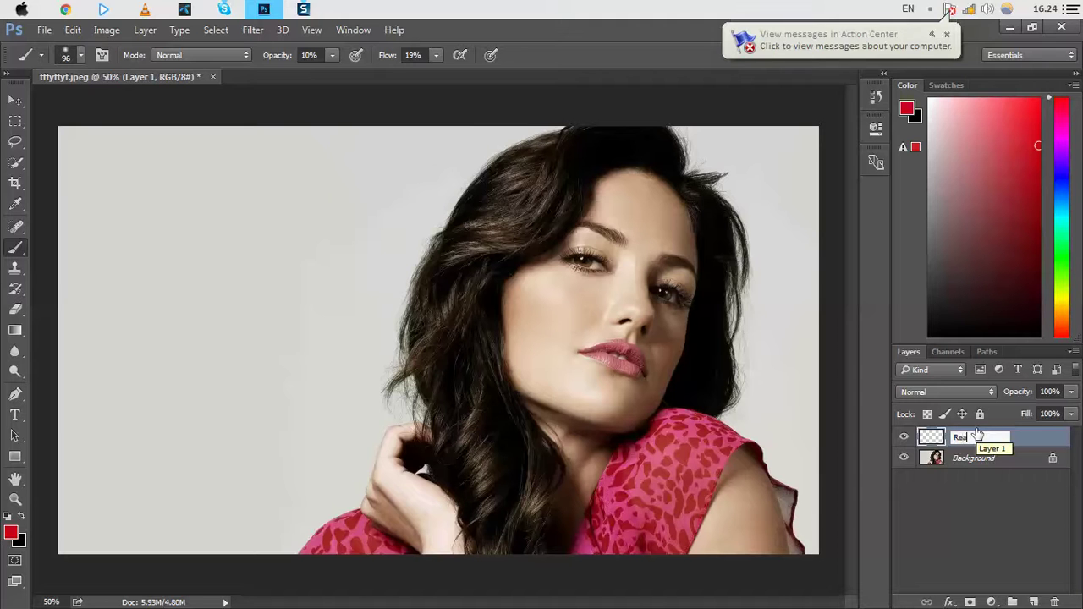
pyautogui.write('Re')
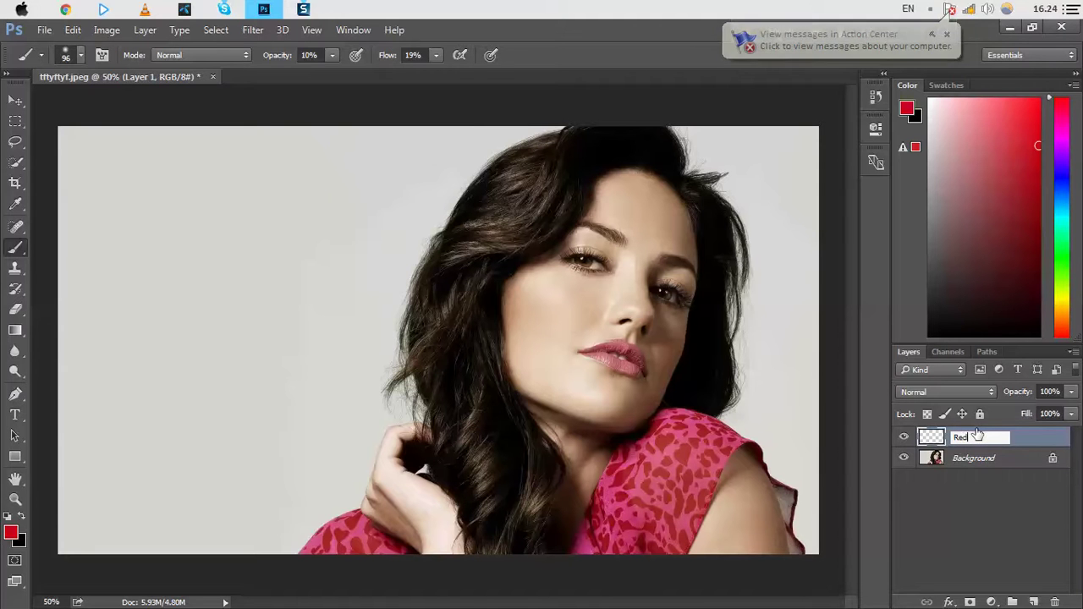
pyautogui.write('d')
pyautogui.press('Return')
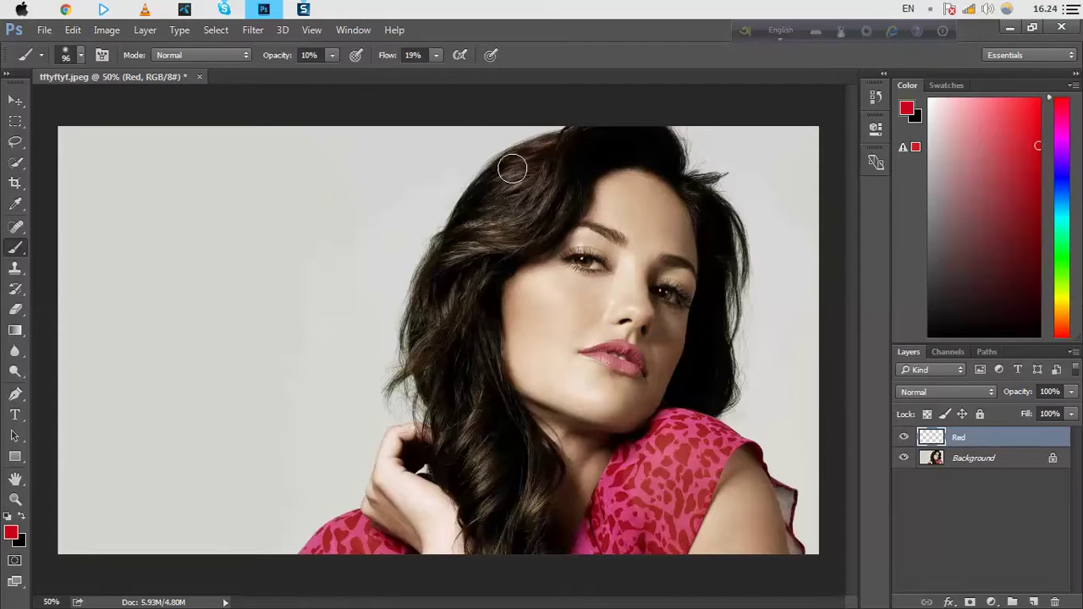
# At 100% opacity and flow, paint red across the hair's top and down its left side.
pyautogui.click(332, 55)
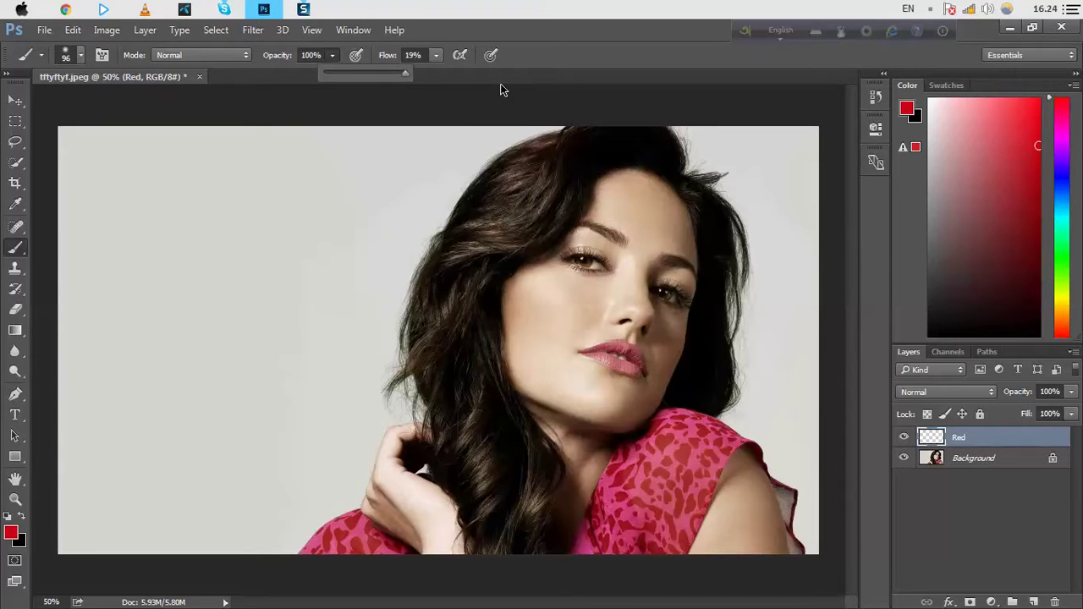
pyautogui.click(435, 55)
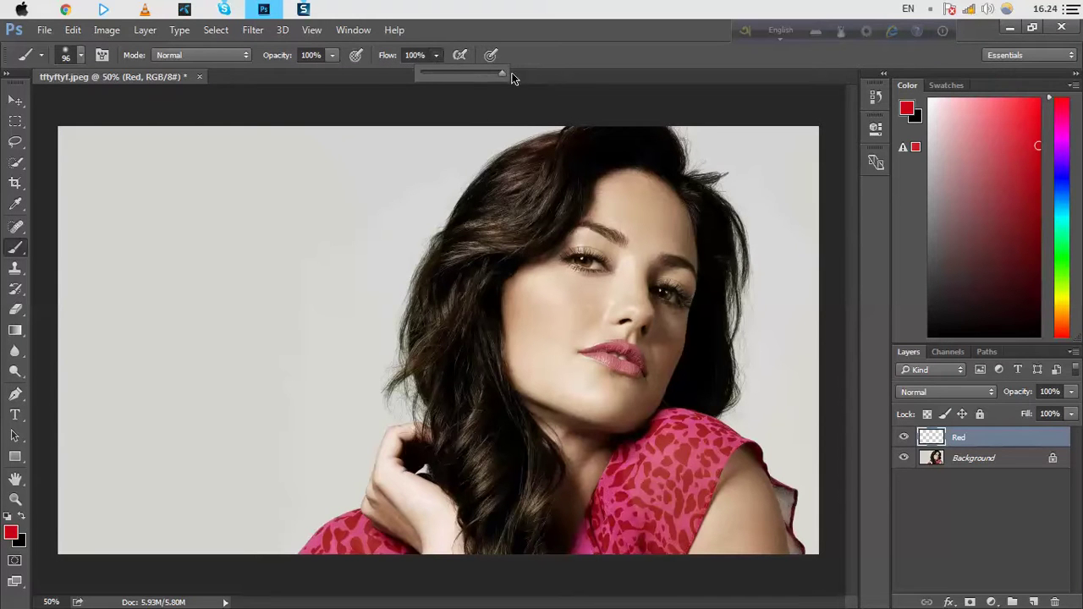
pyautogui.click(573, 92)
pyautogui.moveTo(592, 136)
pyautogui.mouseDown()
pyautogui.moveTo(523, 159)
pyautogui.moveTo(452, 251)
pyautogui.moveTo(428, 322)
pyautogui.moveTo(438, 398)
pyautogui.mouseUp()
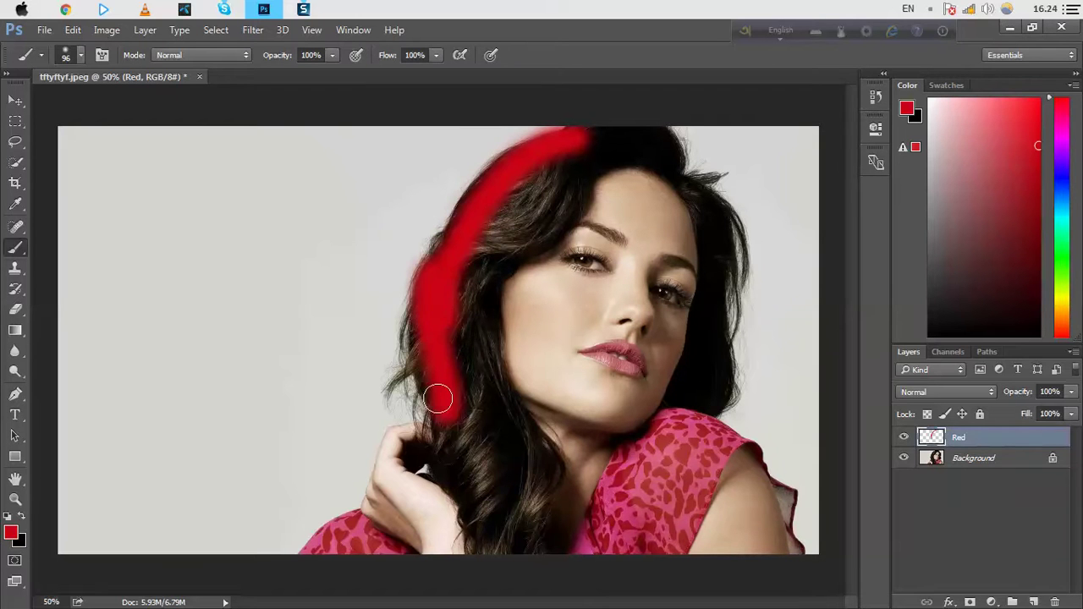
pyautogui.moveTo(435, 242)
pyautogui.mouseDown()
pyautogui.moveTo(435, 384)
pyautogui.moveTo(456, 487)
pyautogui.moveTo(472, 412)
pyautogui.moveTo(478, 467)
pyautogui.moveTo(464, 489)
pyautogui.moveTo(471, 477)
pyautogui.moveTo(488, 560)
pyautogui.moveTo(493, 485)
pyautogui.moveTo(491, 567)
pyautogui.moveTo(474, 528)
pyautogui.moveTo(486, 570)
pyautogui.mouseUp()
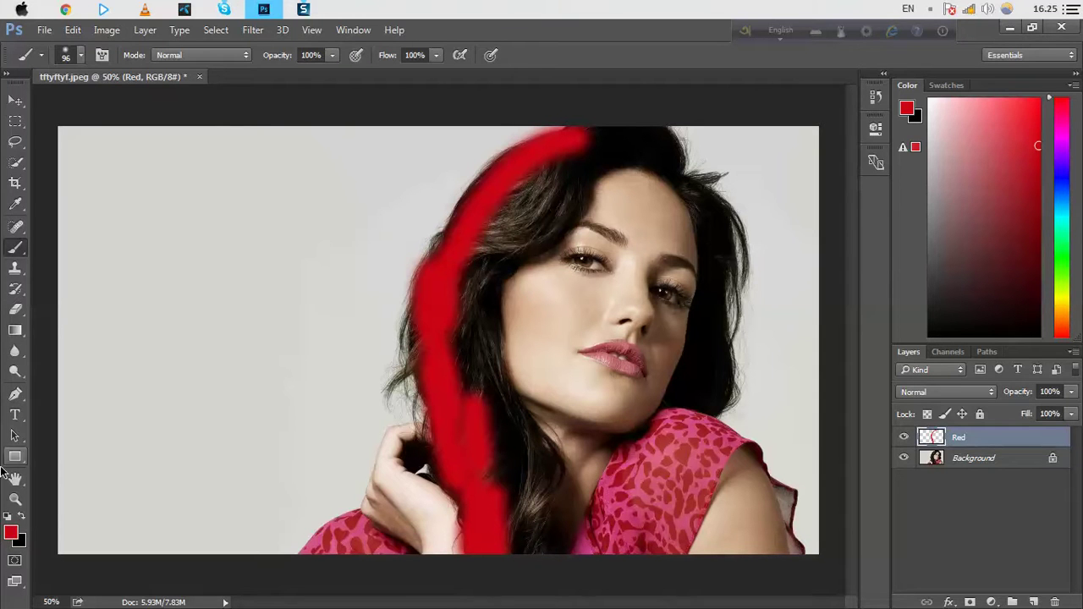
# Set the foreground colour to a bright golden yellow.
pyautogui.click(9, 531)
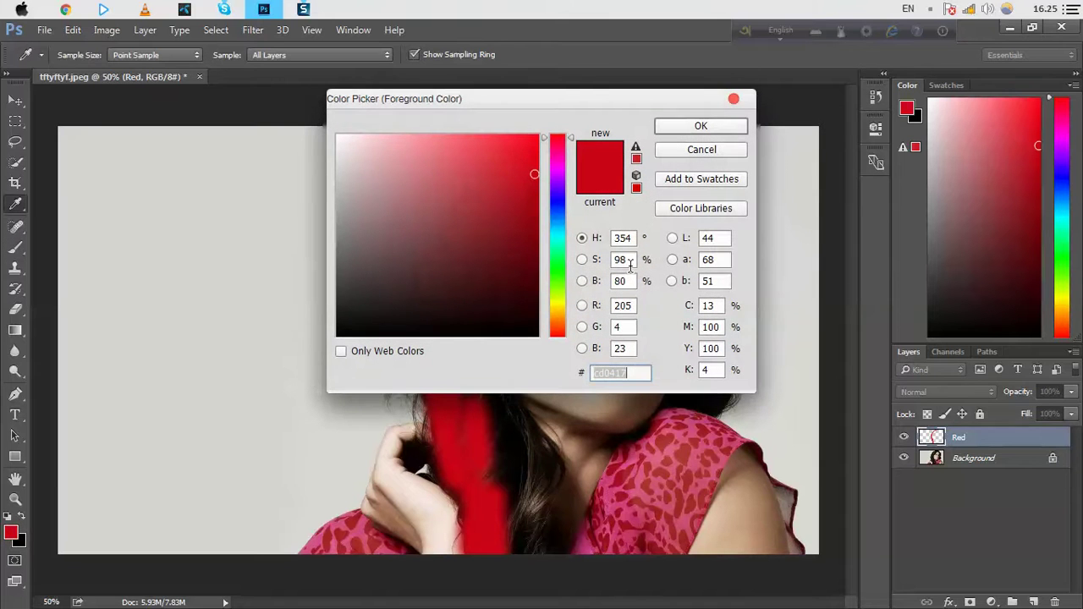
pyautogui.click(561, 305)
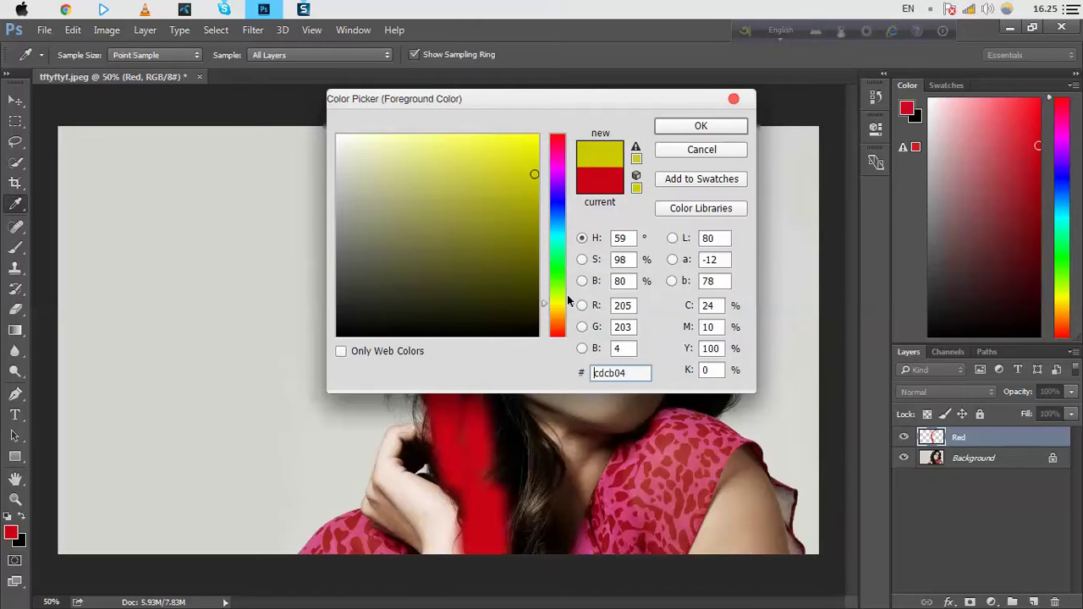
pyautogui.moveTo(570, 308); pyautogui.dragTo(571, 311)
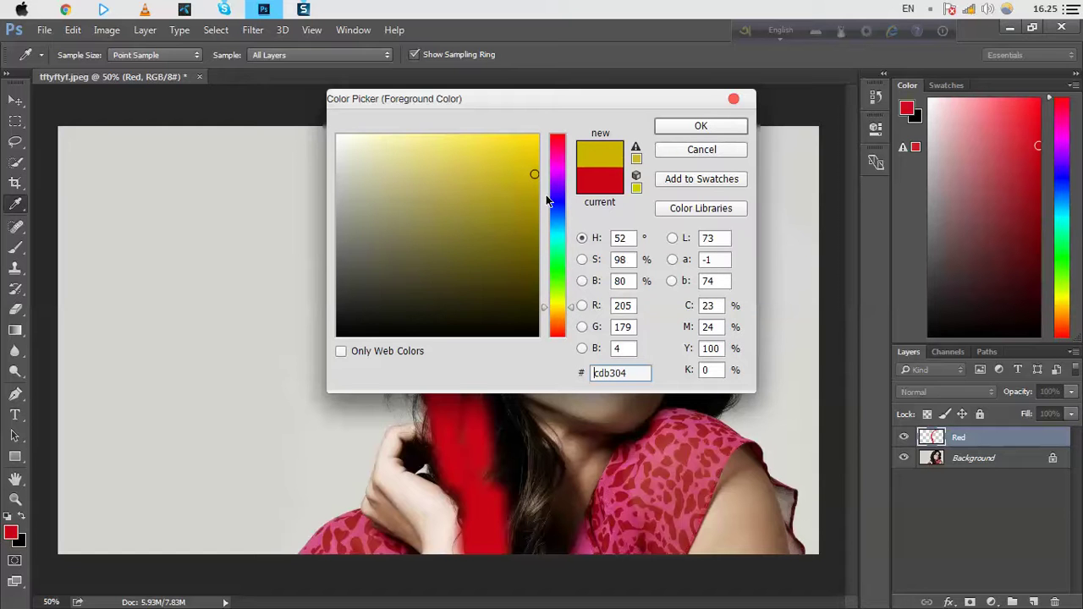
pyautogui.click(510, 149)
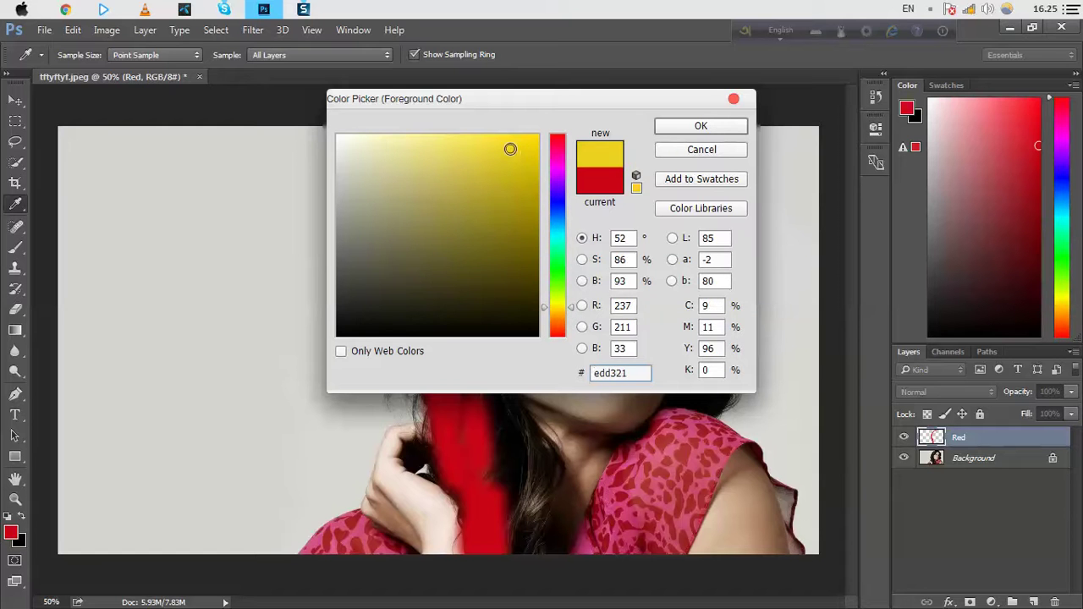
pyautogui.click(692, 127)
pyautogui.press('b')
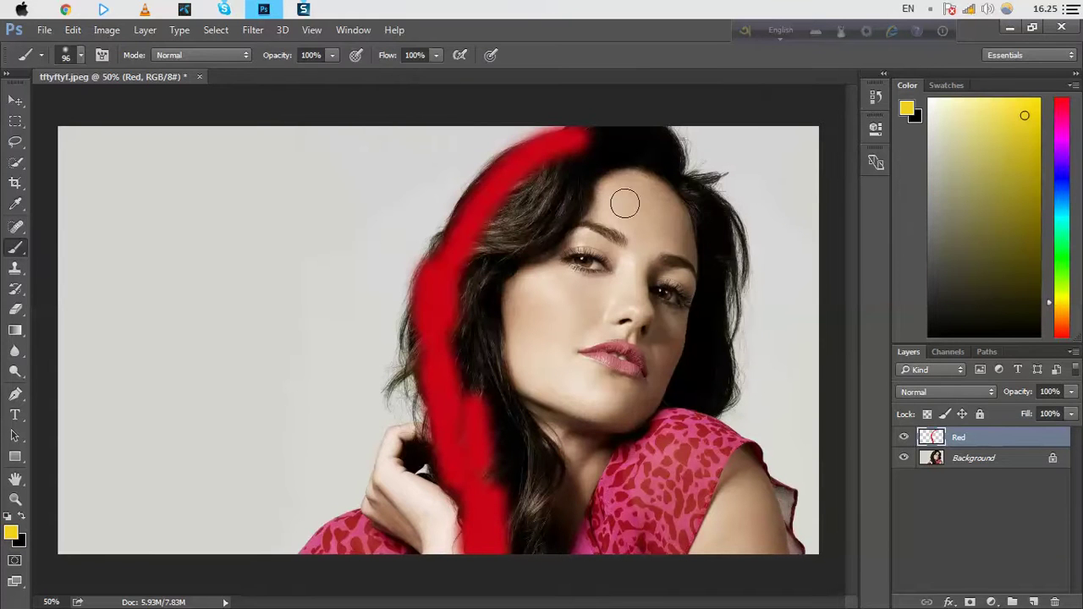
# Add another layer above Red and name it 'golden'.
pyautogui.click(1032, 601)
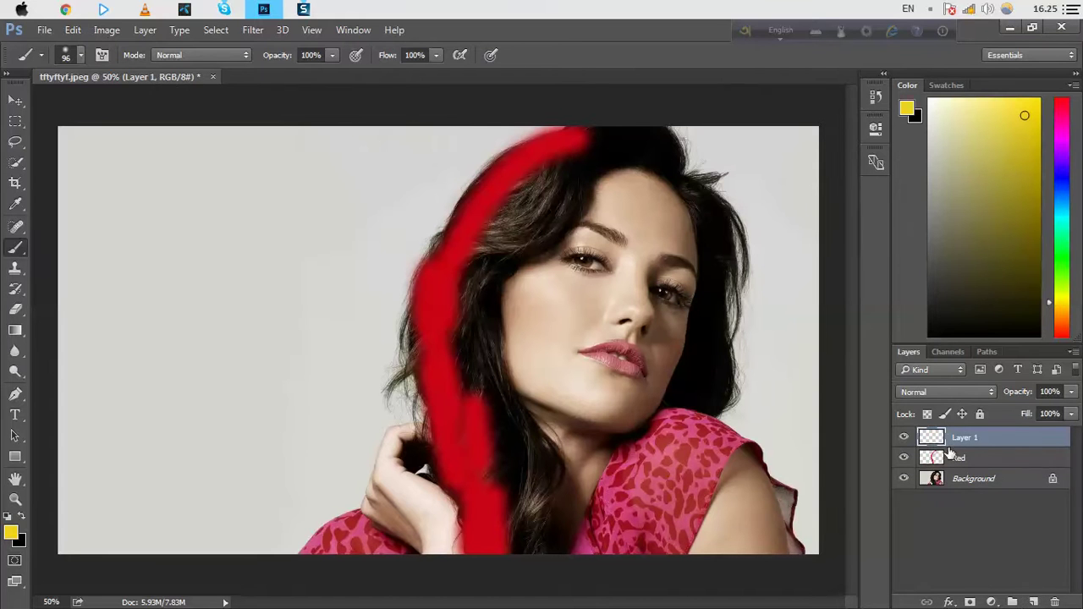
pyautogui.doubleClick(963, 438)
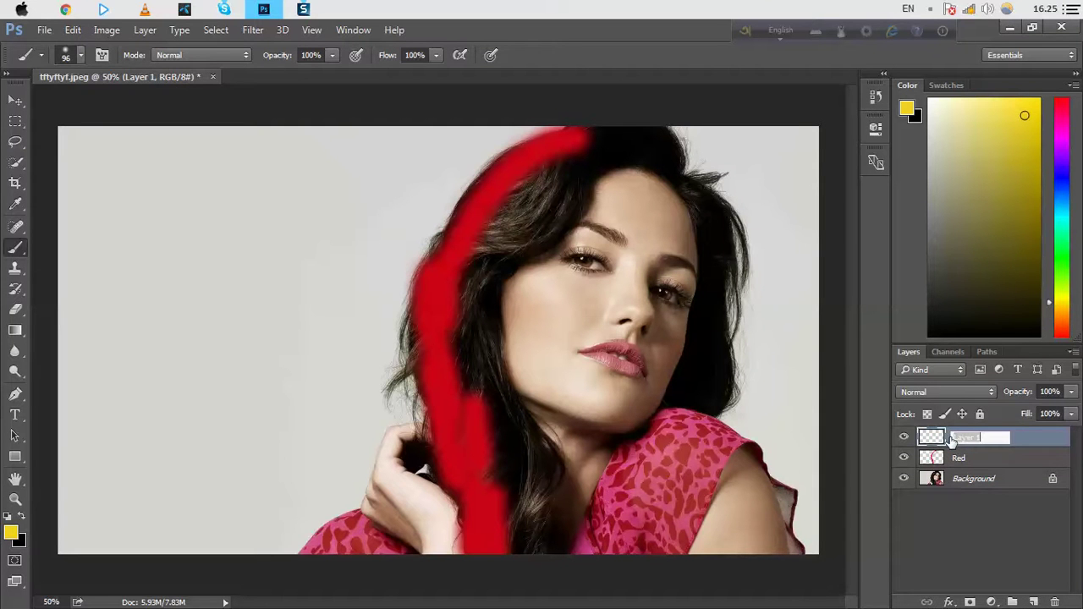
pyautogui.write('Y')
pyautogui.press('Return')
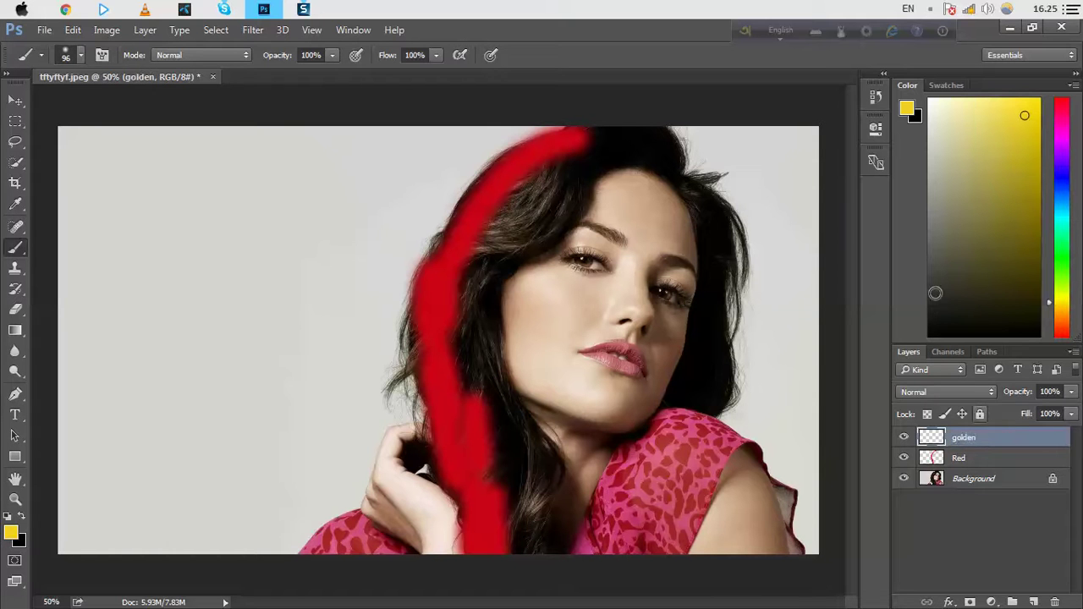
# Paint a yellow streak beside the red one down the hair and across its top.
pyautogui.click(615, 151)
pyautogui.moveTo(615, 151)
pyautogui.mouseDown()
pyautogui.moveTo(542, 174)
pyautogui.moveTo(488, 249)
pyautogui.moveTo(468, 342)
pyautogui.moveTo(488, 483)
pyautogui.mouseUp()
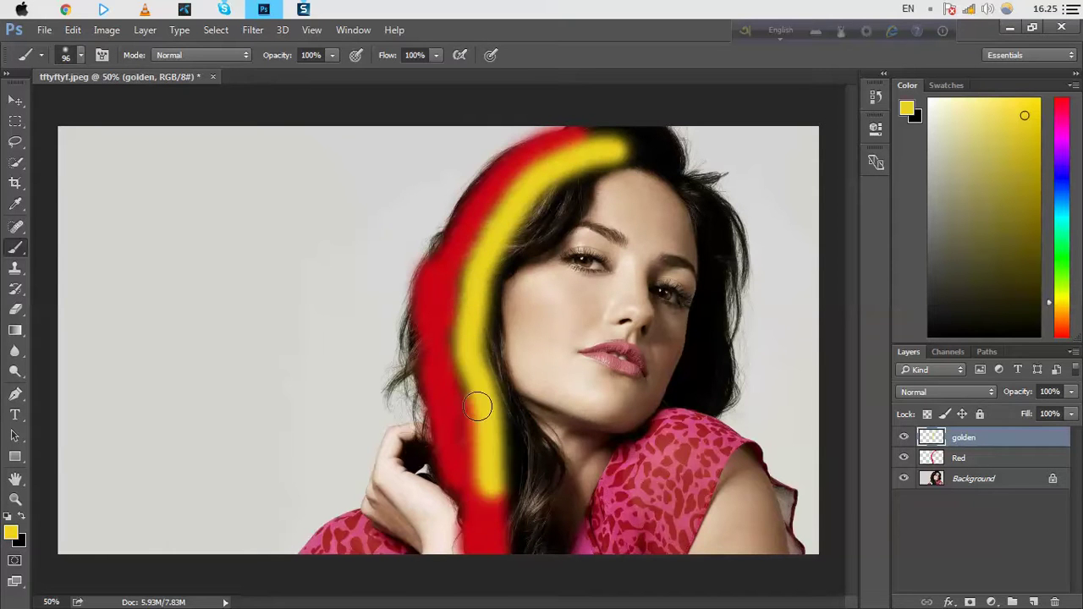
pyautogui.moveTo(479, 406)
pyautogui.mouseDown()
pyautogui.moveTo(464, 376)
pyautogui.moveTo(523, 535)
pyautogui.moveTo(520, 459)
pyautogui.mouseUp()
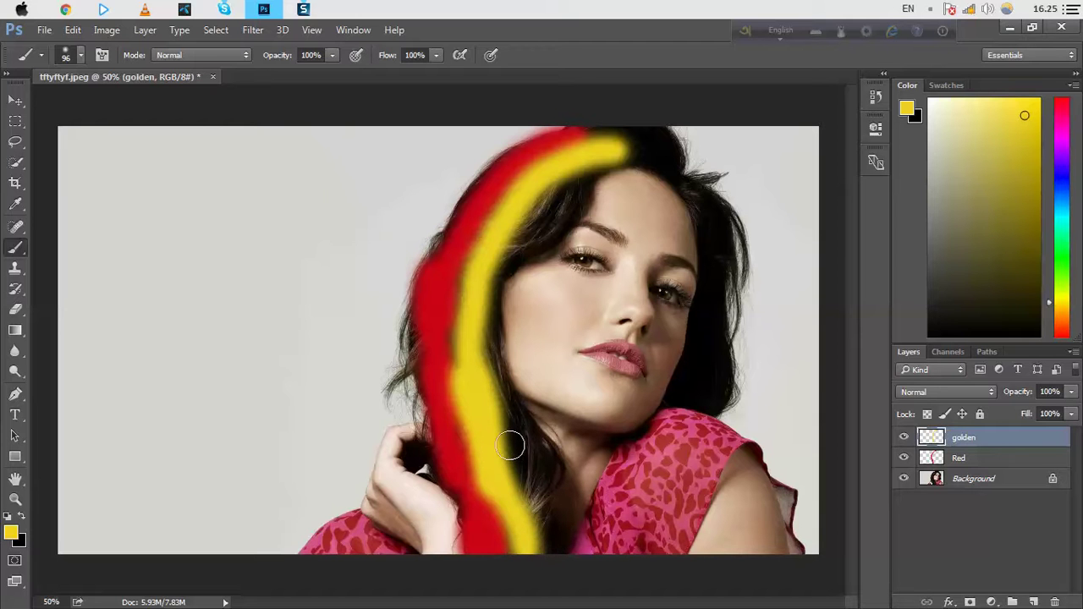
pyautogui.moveTo(606, 158)
pyautogui.mouseDown()
pyautogui.moveTo(624, 127)
pyautogui.moveTo(660, 143)
pyautogui.moveTo(658, 156)
pyautogui.moveTo(648, 145)
pyautogui.moveTo(656, 172)
pyautogui.mouseUp()
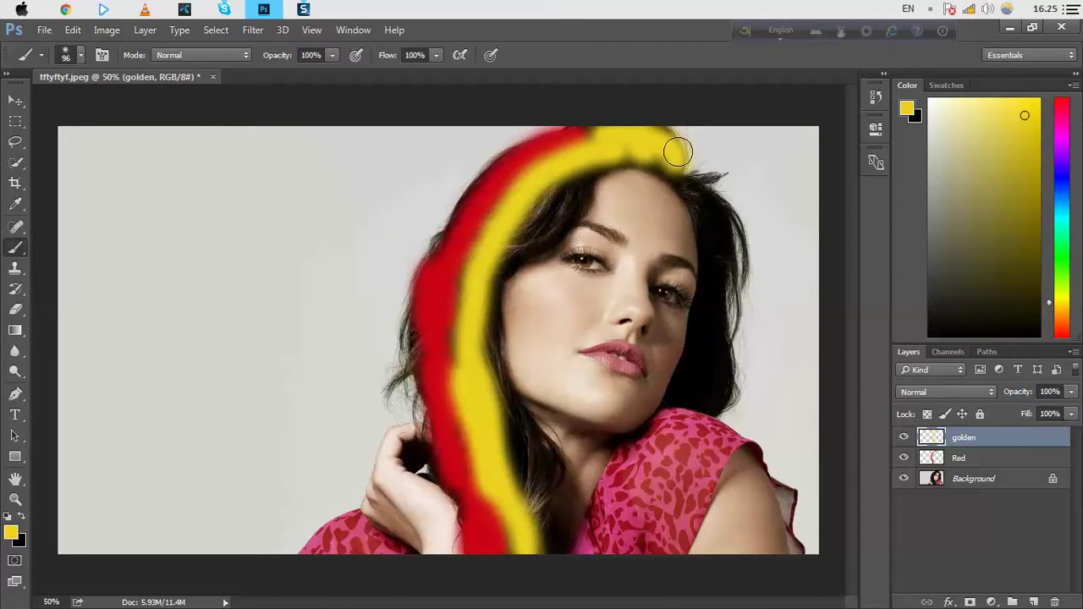
pyautogui.rightClick(19, 245)
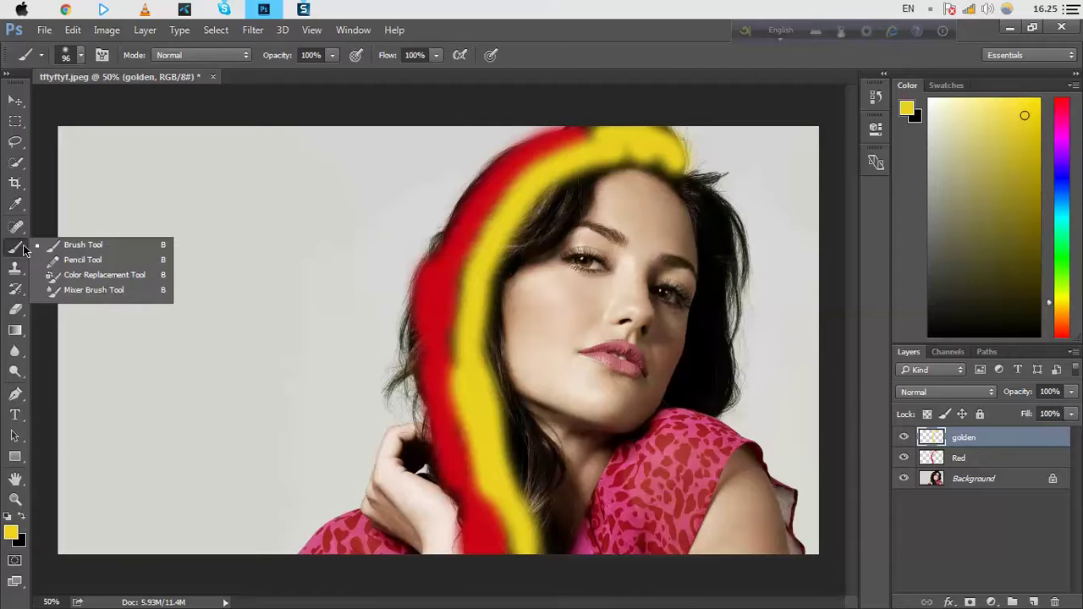
pyautogui.click(9, 252)
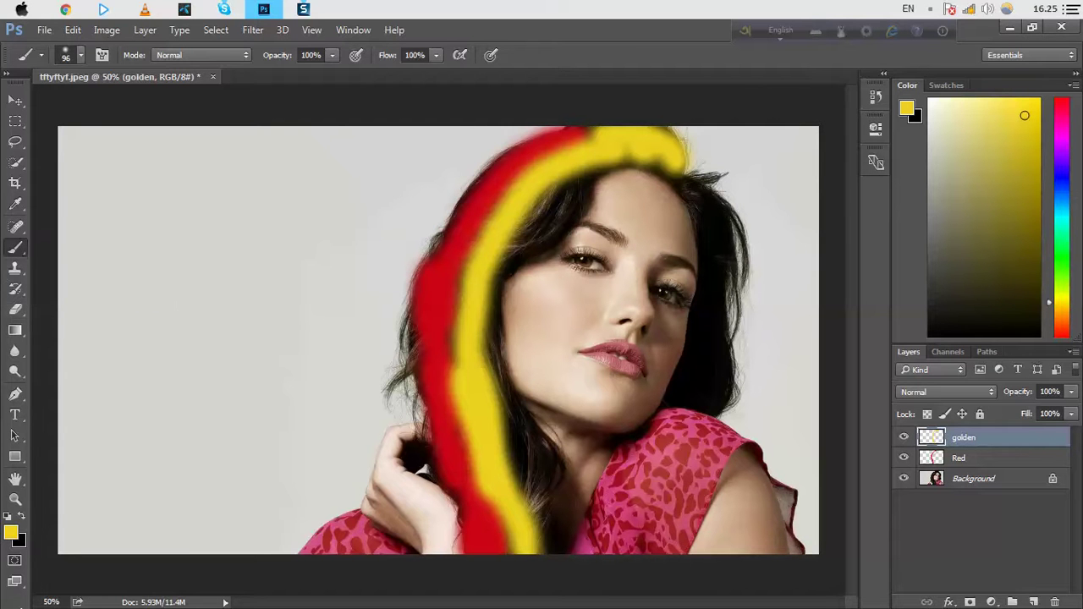
# Change the foreground colour to green.
pyautogui.click(11, 531)
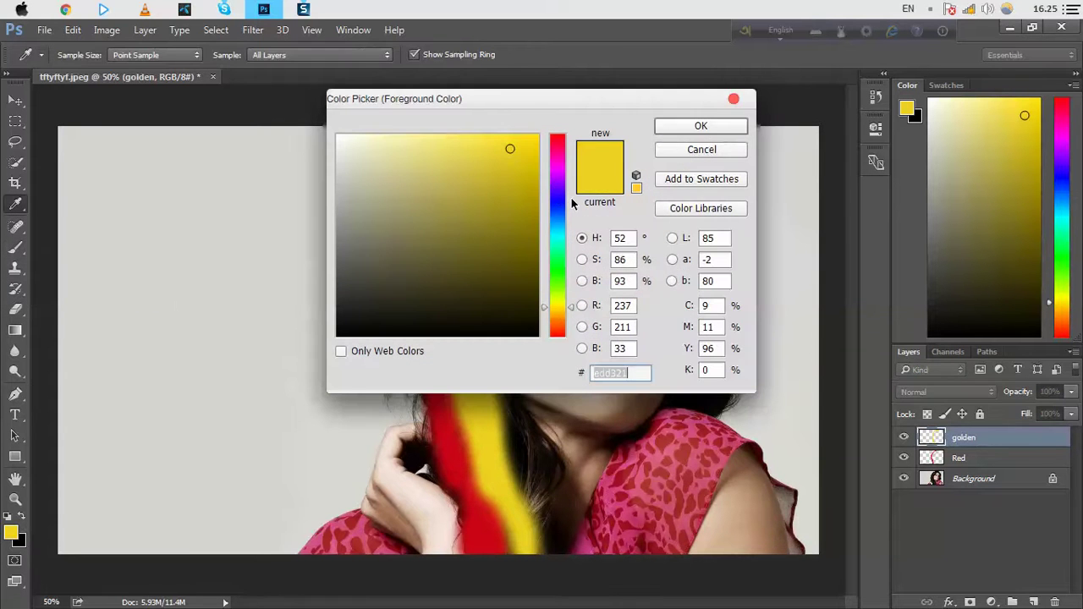
pyautogui.click(567, 267)
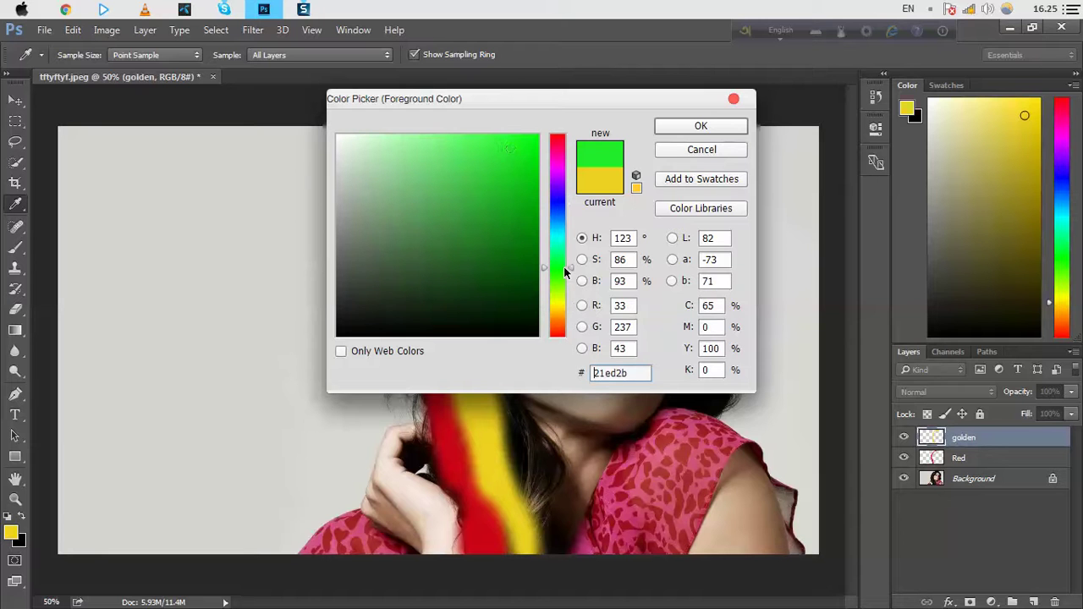
pyautogui.click(701, 127)
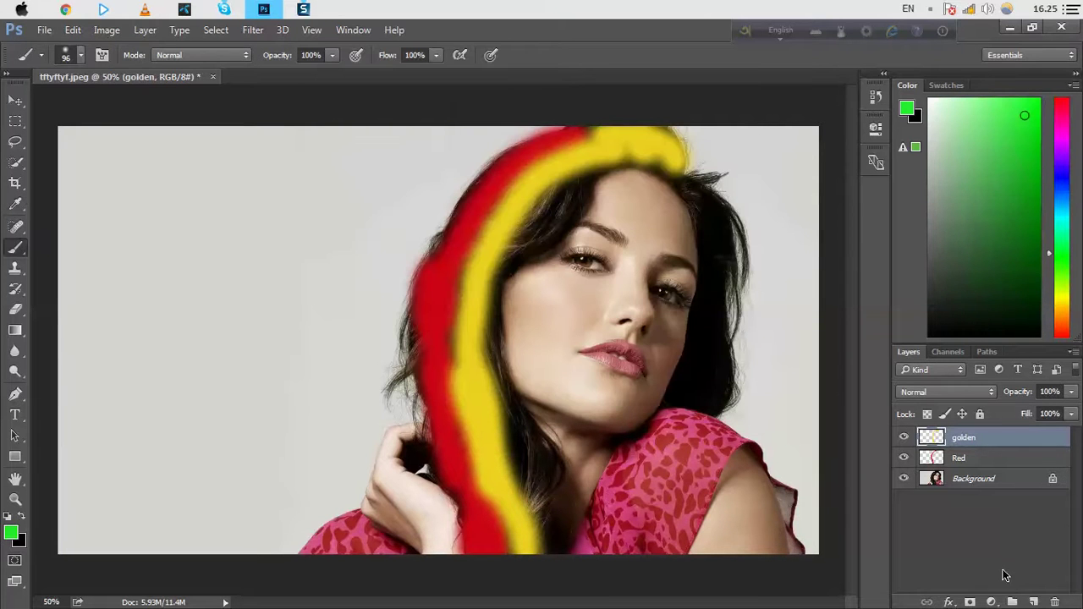
# Add a new layer above golden and name it 'green'.
pyautogui.click(1033, 601)
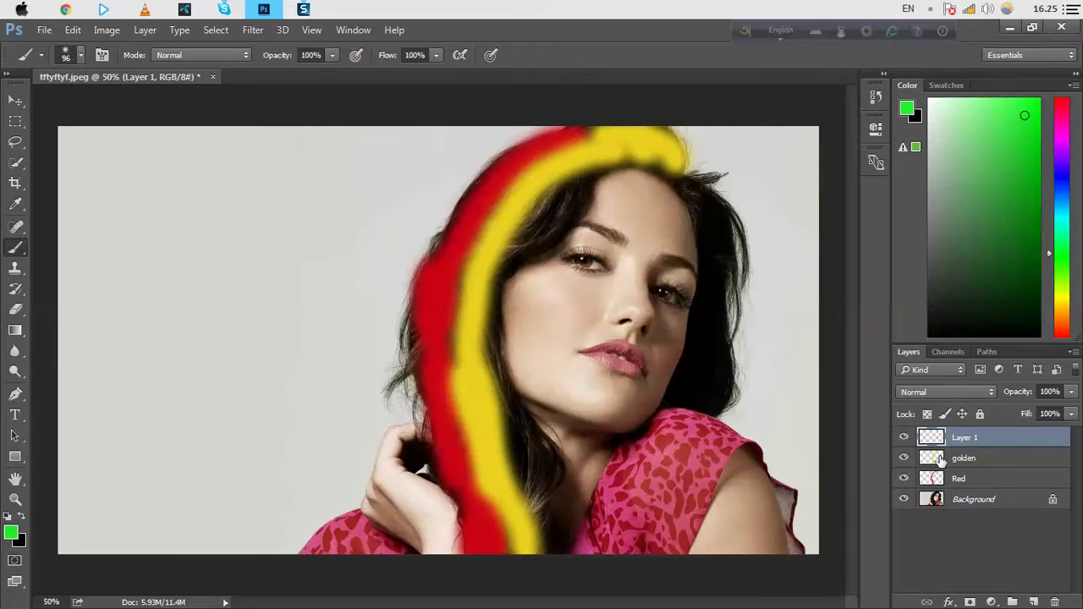
pyautogui.doubleClick(962, 438)
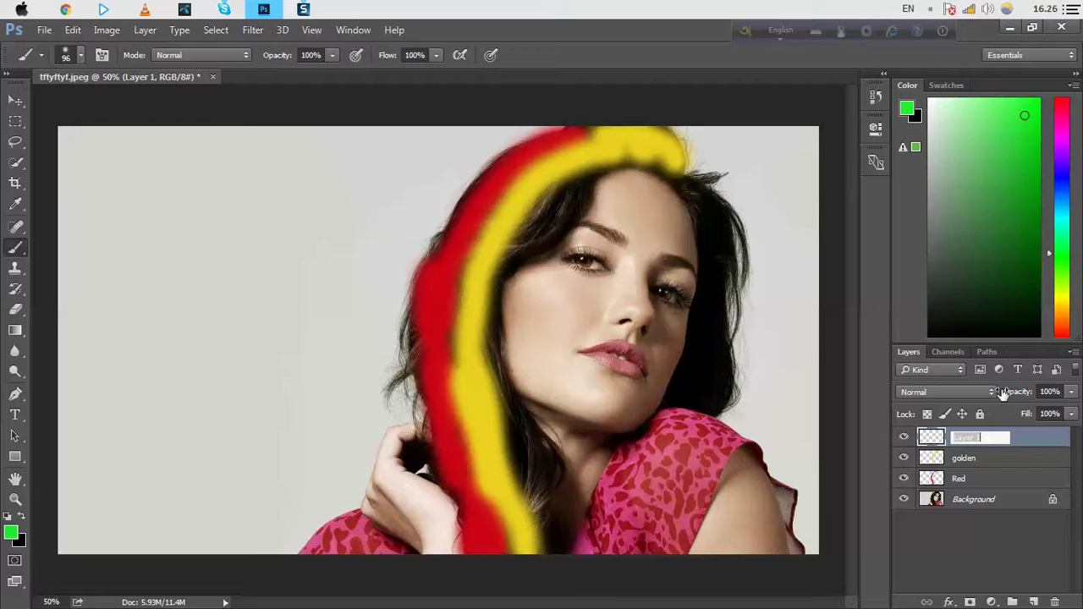
pyautogui.write('green')
pyautogui.press('Return')
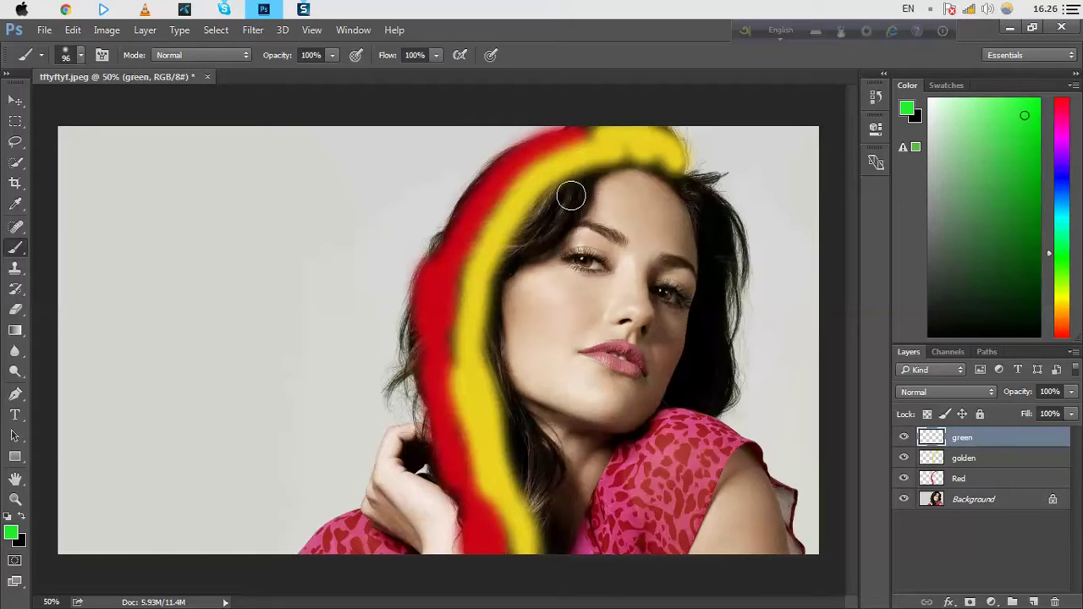
# Paint a green streak down the hair, then also select the golden and Red layers.
pyautogui.moveTo(570, 192)
pyautogui.mouseDown()
pyautogui.moveTo(556, 189)
pyautogui.moveTo(518, 244)
pyautogui.moveTo(562, 218)
pyautogui.moveTo(491, 272)
pyautogui.moveTo(490, 259)
pyautogui.moveTo(481, 323)
pyautogui.moveTo(522, 477)
pyautogui.moveTo(527, 551)
pyautogui.moveTo(537, 478)
pyautogui.moveTo(527, 529)
pyautogui.moveTo(554, 503)
pyautogui.mouseUp()
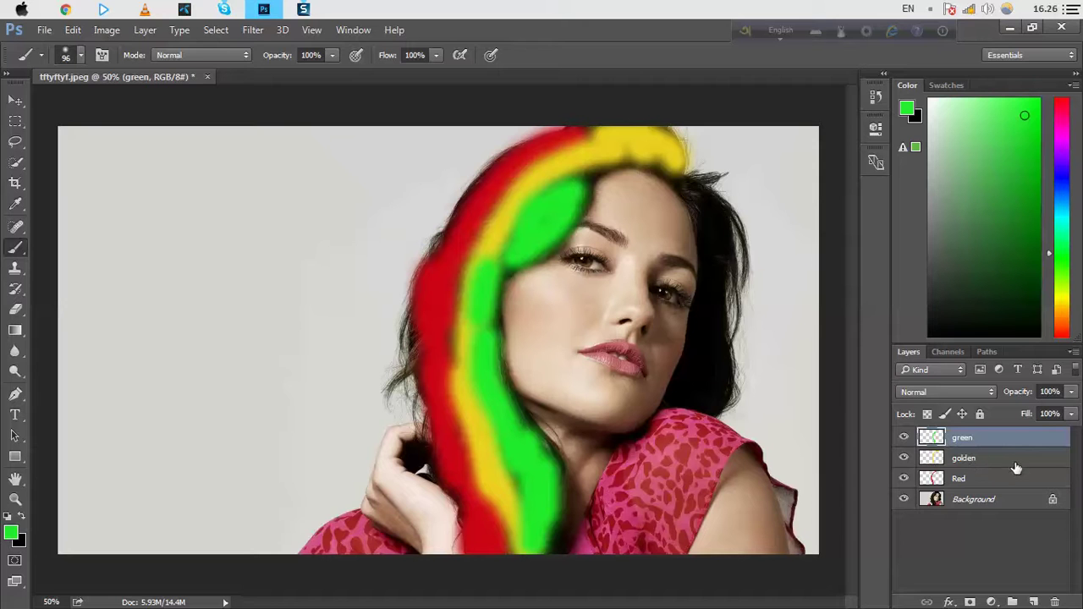
pyautogui.keyDown('shift'); pyautogui.click(980, 460); pyautogui.keyUp('shift')
pyautogui.keyDown('shift'); pyautogui.click(981, 479); pyautogui.keyUp('shift')
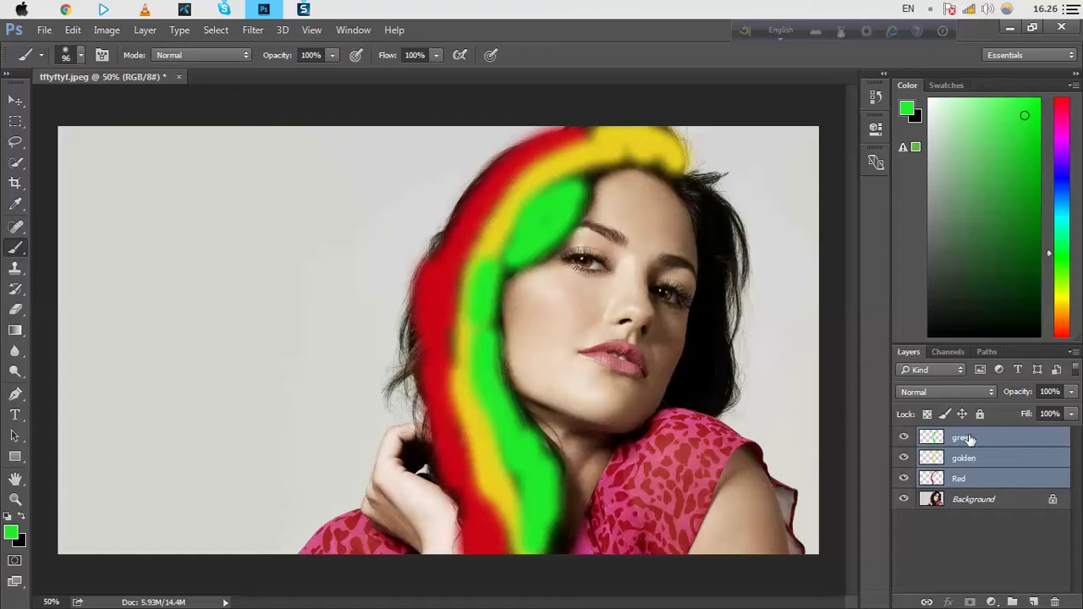
# Merge the green, golden and Red layers and set the result to Multiply blending.
pyautogui.rightClick(969, 438)
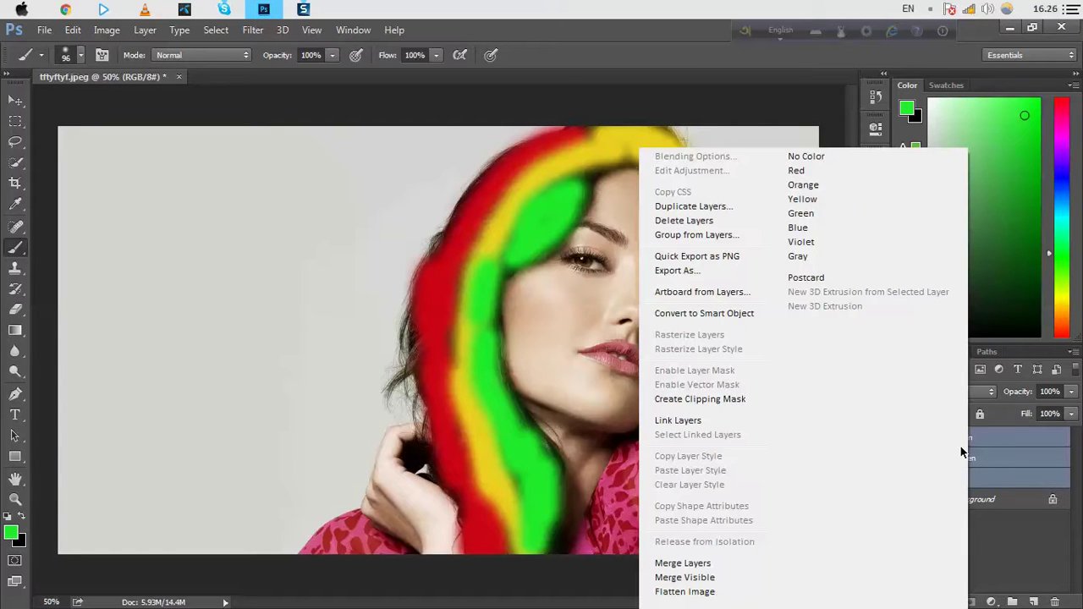
pyautogui.click(703, 562)
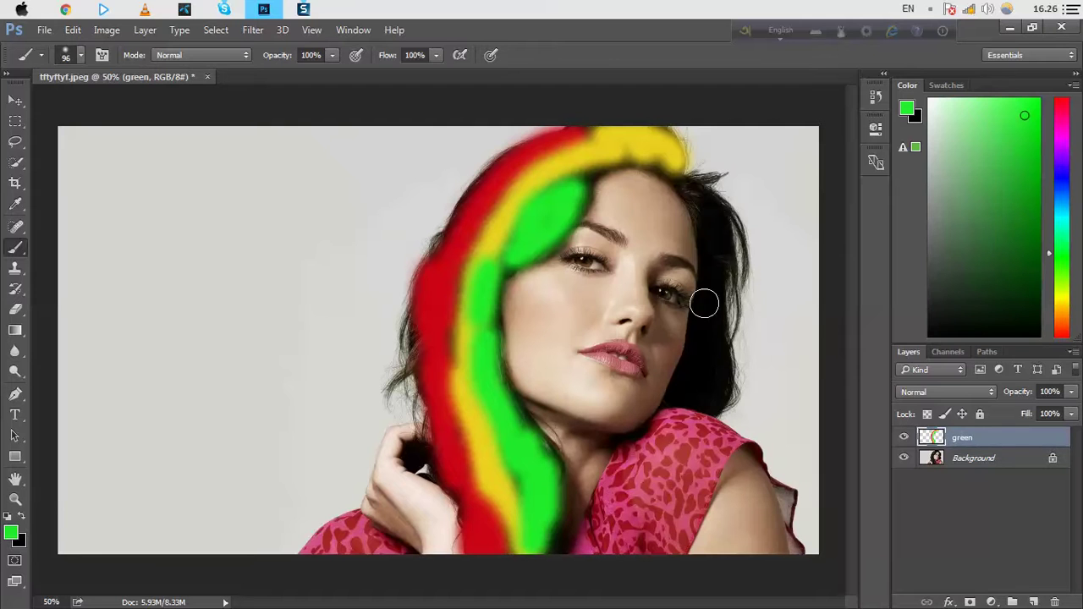
pyautogui.click(913, 395)
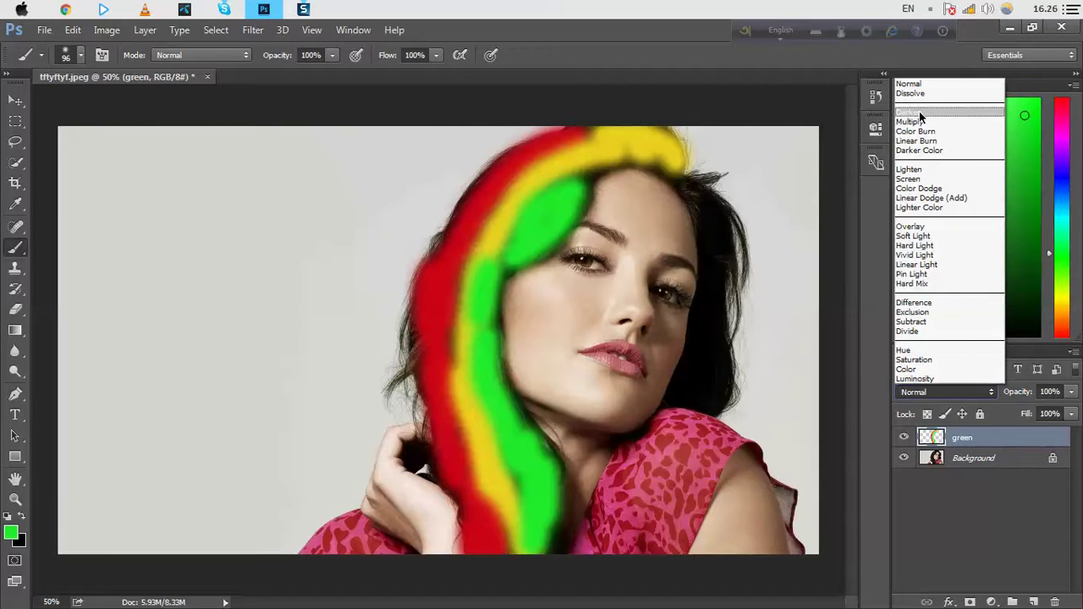
pyautogui.click(927, 122)
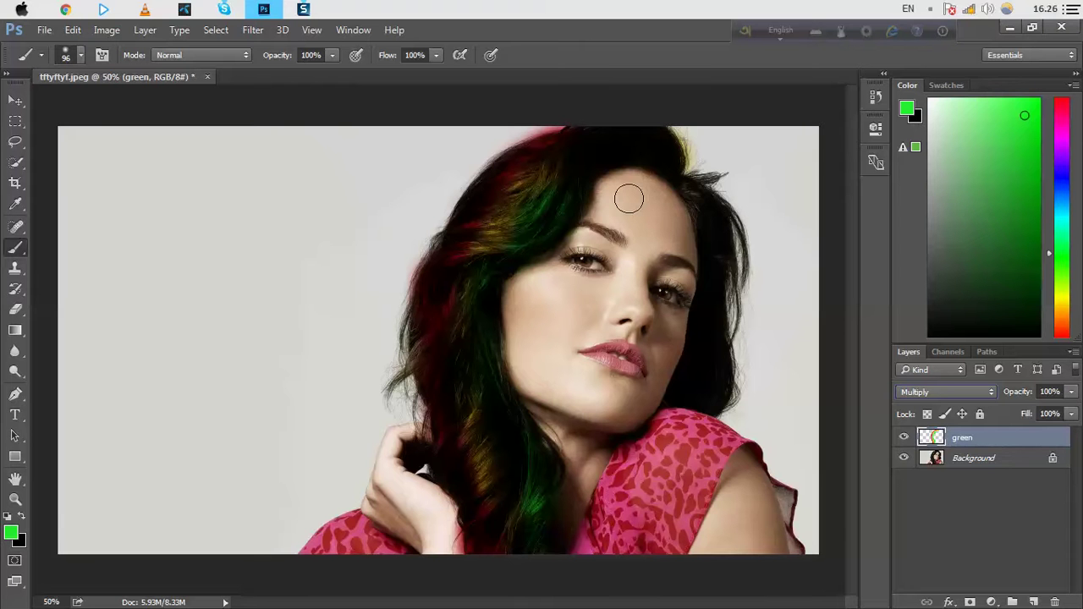
# Zoom in on the top of the hair and switch to a soft round Eraser tip.
pyautogui.keyDown('ctrl'); pyautogui.click(670, 131); pyautogui.keyUp('ctrl')
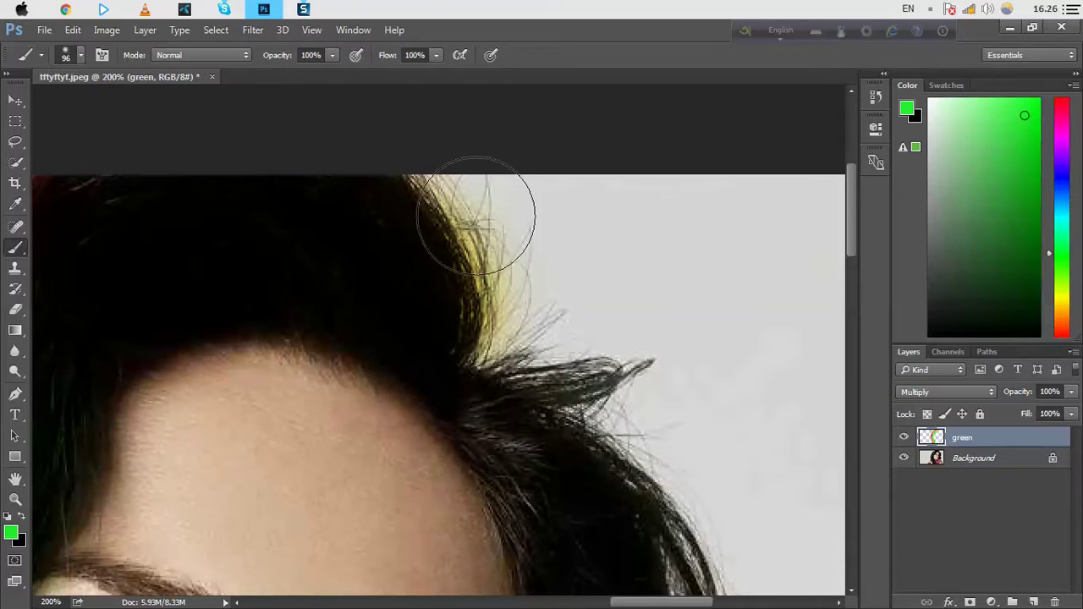
pyautogui.click(15, 308)
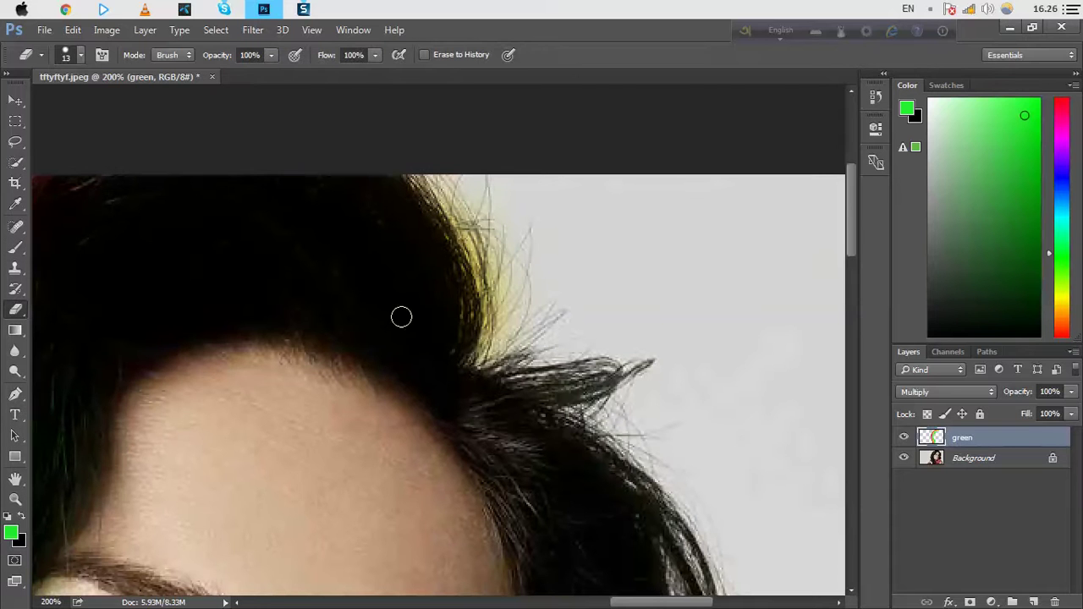
pyautogui.moveTo(471, 222)
pyautogui.mouseDown()
pyautogui.moveTo(498, 325)
pyautogui.moveTo(501, 263)
pyautogui.mouseUp()
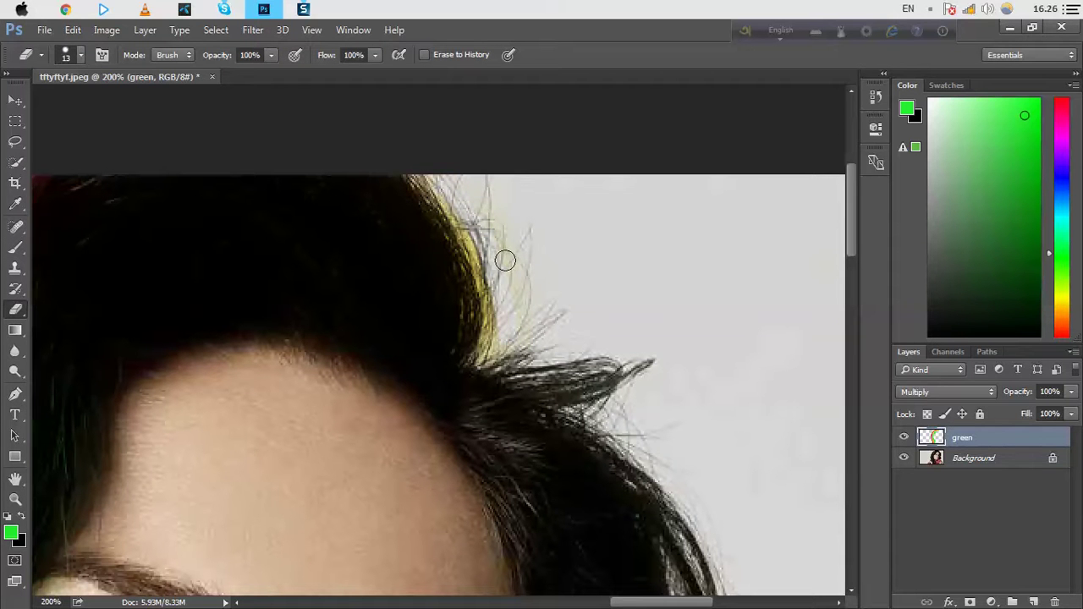
pyautogui.rightClick(546, 261)
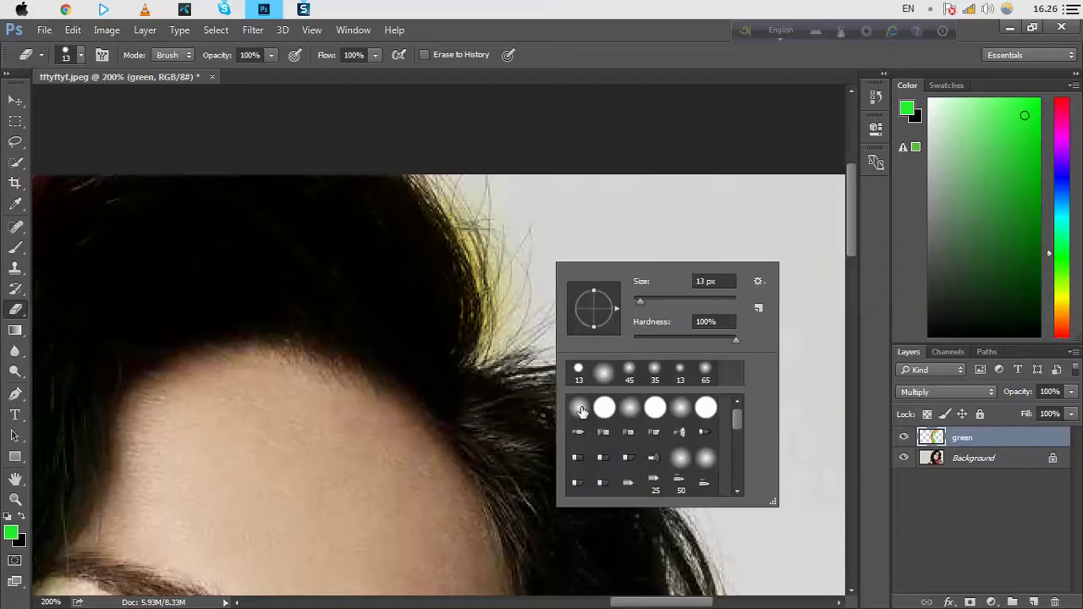
pyautogui.click(581, 410)
pyautogui.click(633, 342)
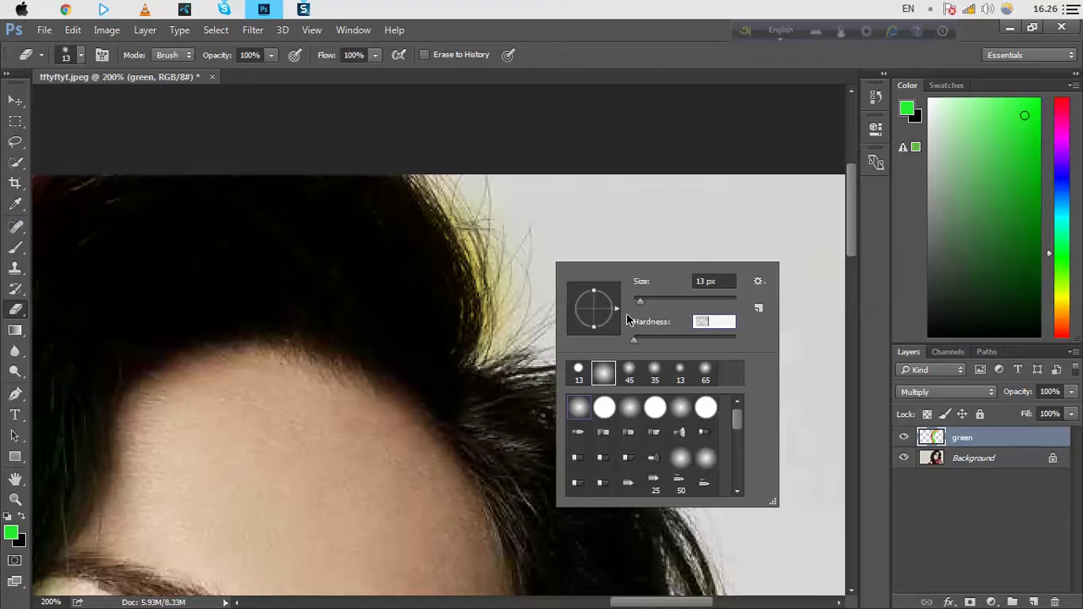
pyautogui.press('Return')
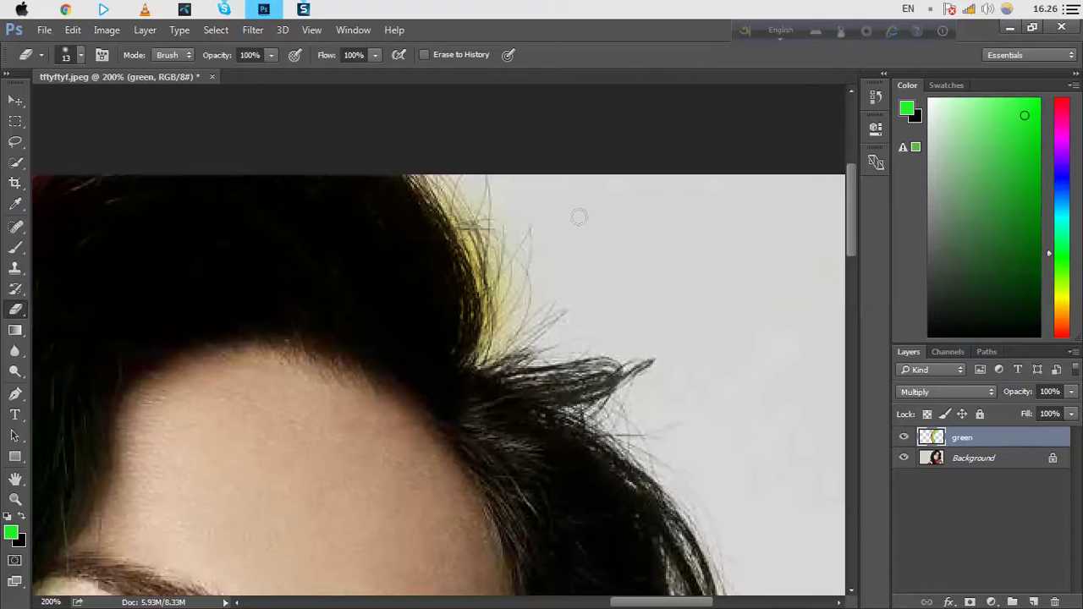
# Enlarge the eraser to 60 px and erase the yellow-green and red tint above the hairline.
pyautogui.press(']')
pyautogui.press(']')
pyautogui.press(']')
pyautogui.press(']')
pyautogui.press(']')
pyautogui.press(']')
pyautogui.press(']')
pyautogui.press(']')
pyautogui.press(']')
pyautogui.moveTo(475, 197)
pyautogui.mouseDown()
pyautogui.moveTo(516, 410)
pyautogui.moveTo(499, 311)
pyautogui.mouseUp()
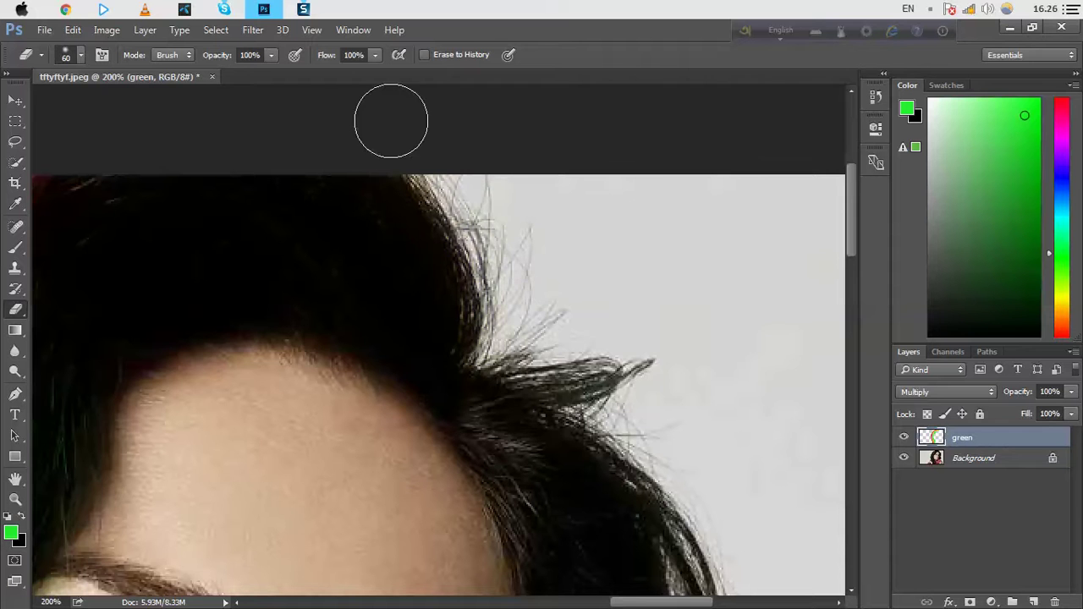
pyautogui.moveTo(521, 269); pyautogui.dragTo(742, 252)
pyautogui.moveTo(583, 273)
pyautogui.mouseDown()
pyautogui.moveTo(488, 314)
pyautogui.moveTo(731, 242)
pyautogui.mouseUp()
# Zoom out and pan to bring the face, eyes and hair into view.
pyautogui.scroll(-5, 491, 212)
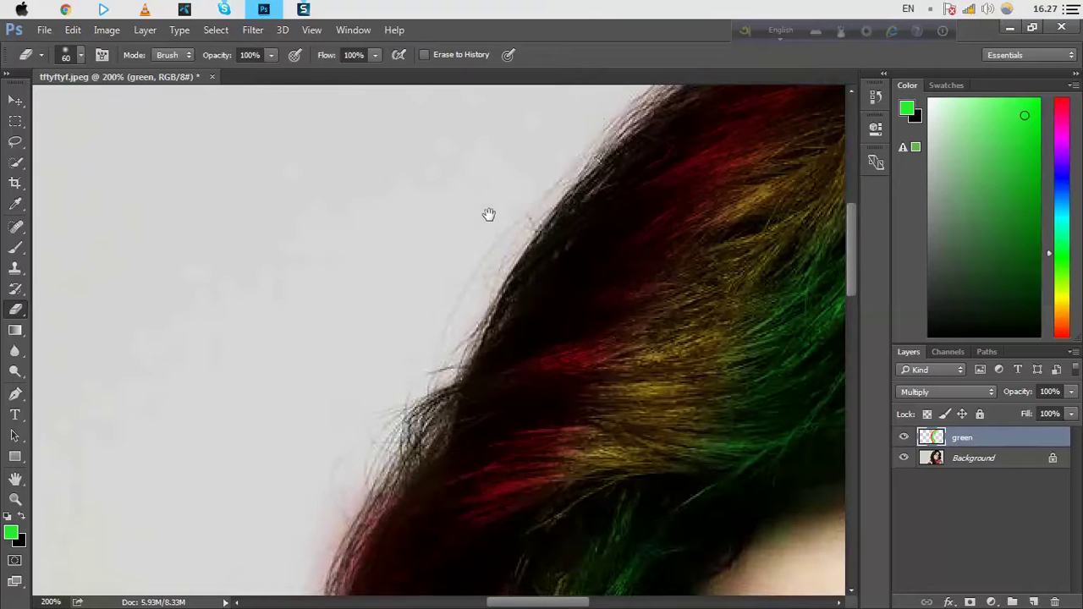
pyautogui.keyDown('alt'); pyautogui.click(309, 360); pyautogui.keyUp('alt')
pyautogui.keyDown('alt'); pyautogui.click(309, 360); pyautogui.keyUp('alt')
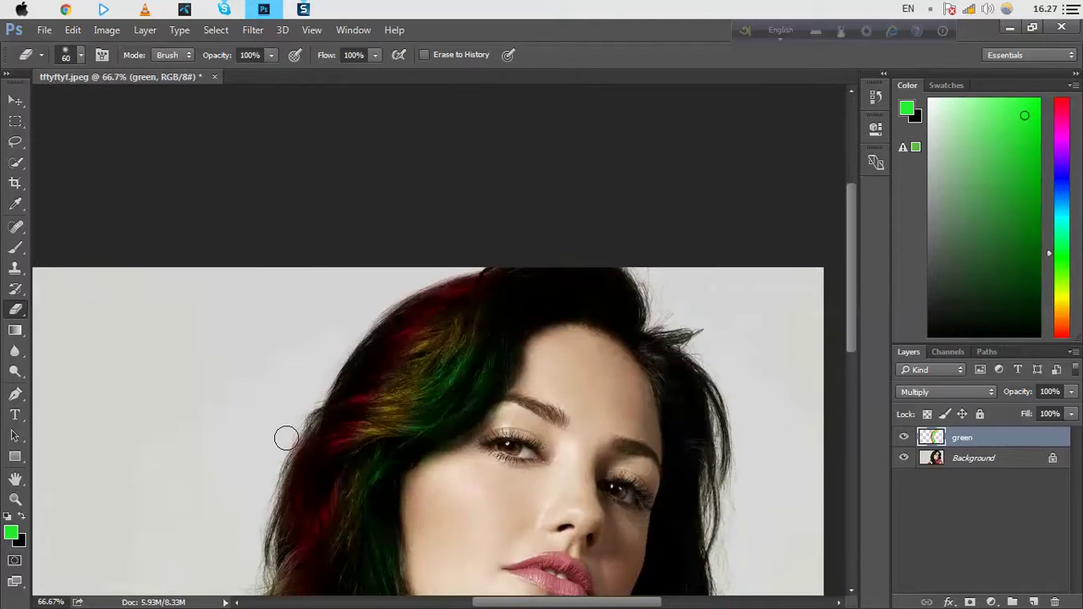
pyautogui.moveTo(225, 515); pyautogui.dragTo(280, 283)
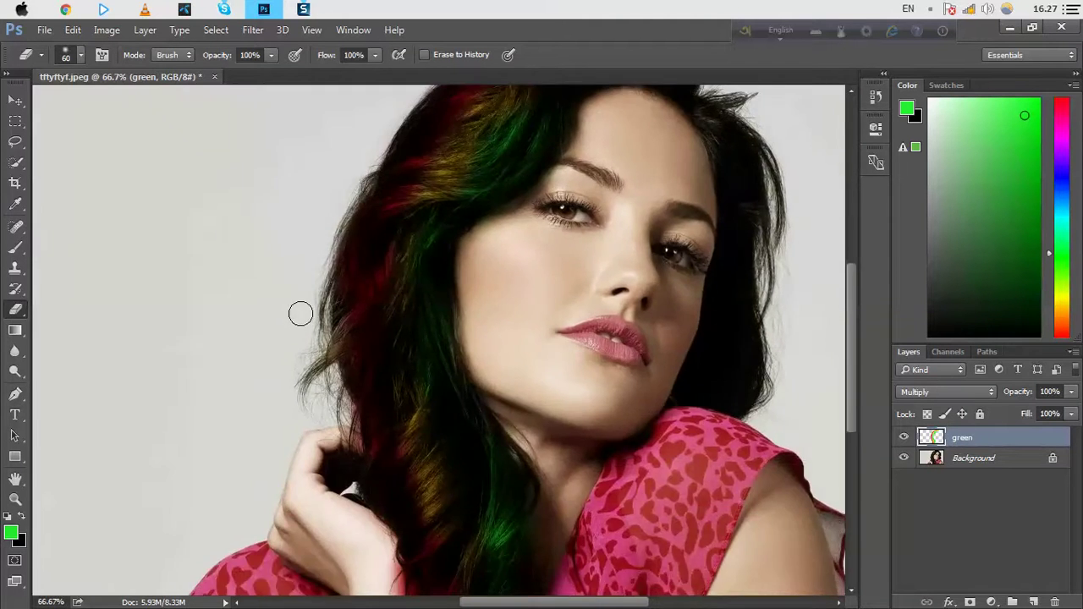
pyautogui.moveTo(355, 515); pyautogui.dragTo(299, 296)
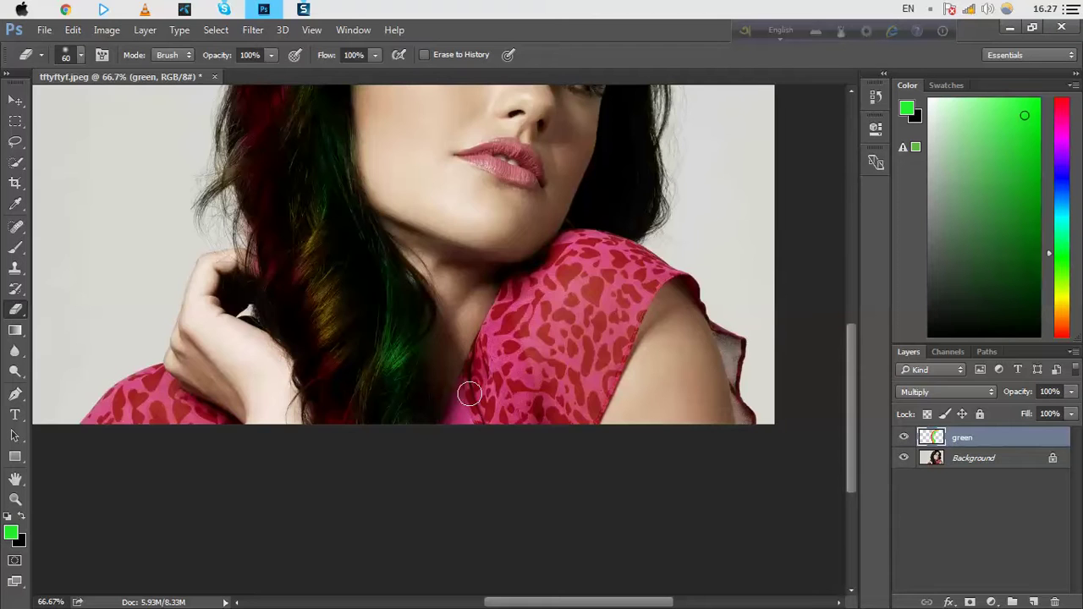
pyautogui.moveTo(494, 328); pyautogui.dragTo(464, 540)
pyautogui.moveTo(431, 485); pyautogui.dragTo(418, 440)
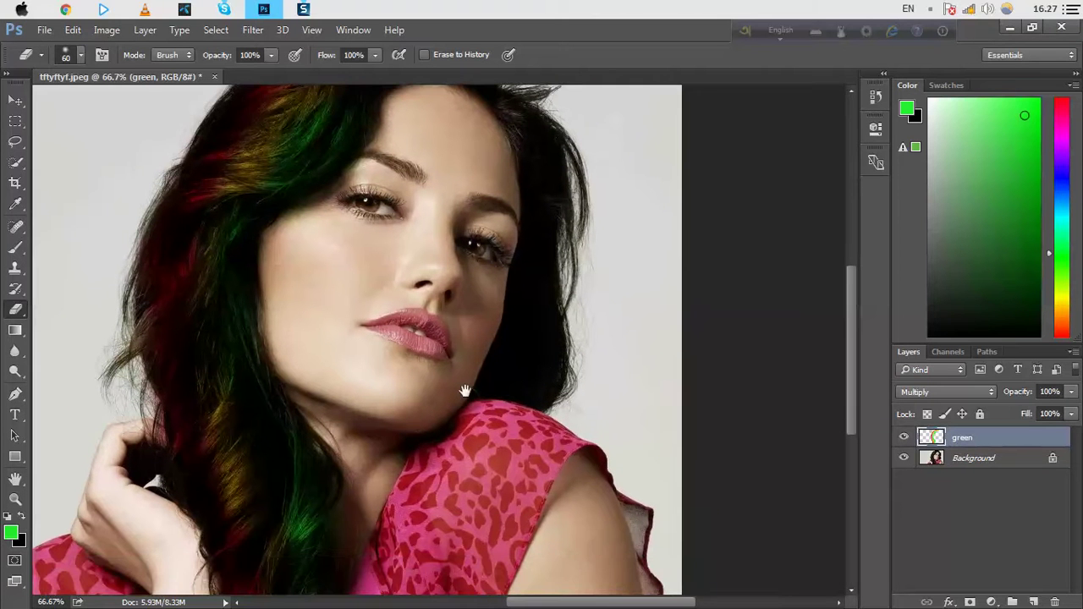
pyautogui.moveTo(446, 333); pyautogui.dragTo(431, 372)
# On a new Layer 1, paint a green stroke down the right side of the hair.
pyautogui.click(1033, 602)
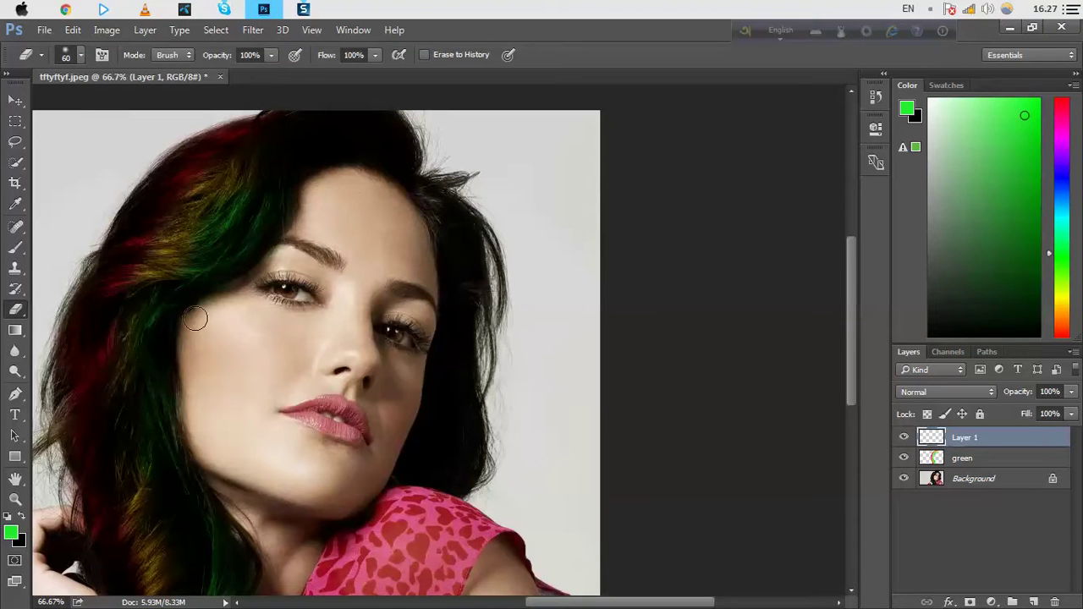
pyautogui.click(15, 247)
pyautogui.moveTo(439, 210)
pyautogui.mouseDown()
pyautogui.moveTo(449, 302)
pyautogui.moveTo(430, 416)
pyautogui.moveTo(399, 482)
pyautogui.mouseUp()
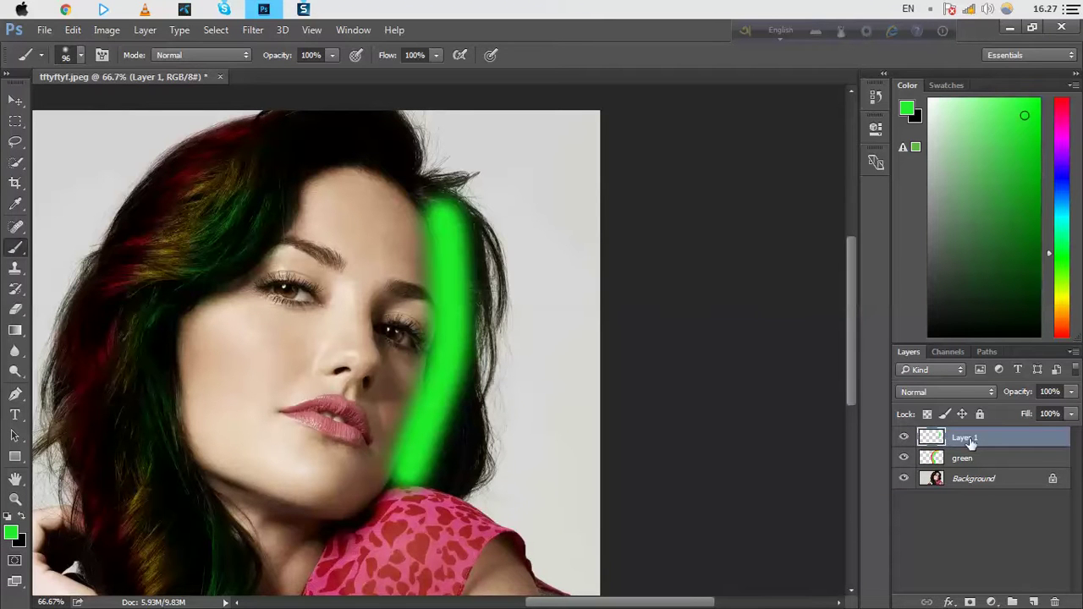
# On a new Layer 2, paint a yellow-green stroke beside the green one.
pyautogui.click(1032, 601)
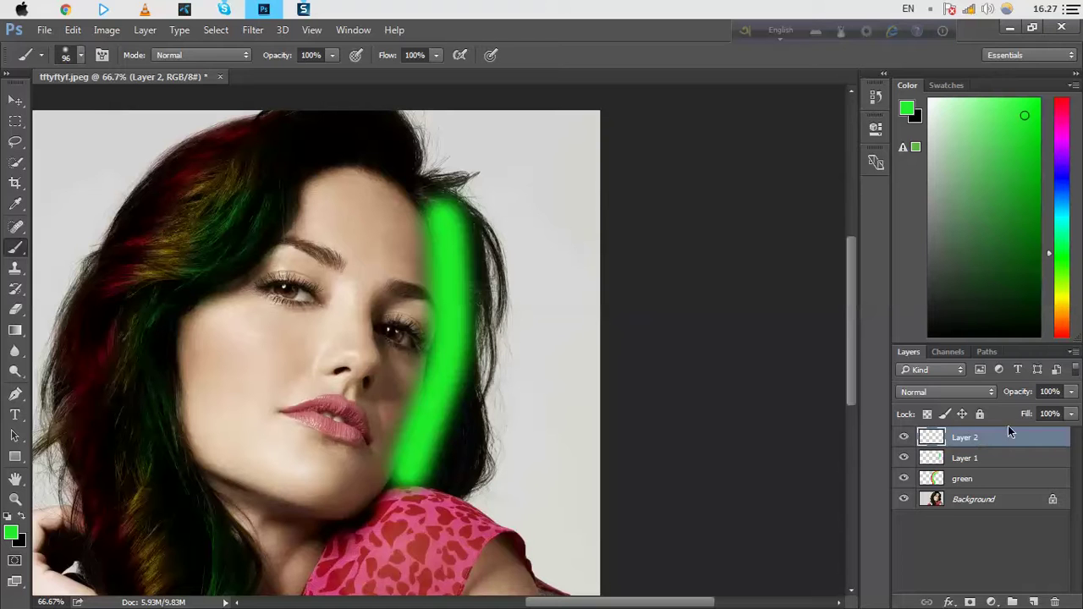
pyautogui.doubleClick(974, 439)
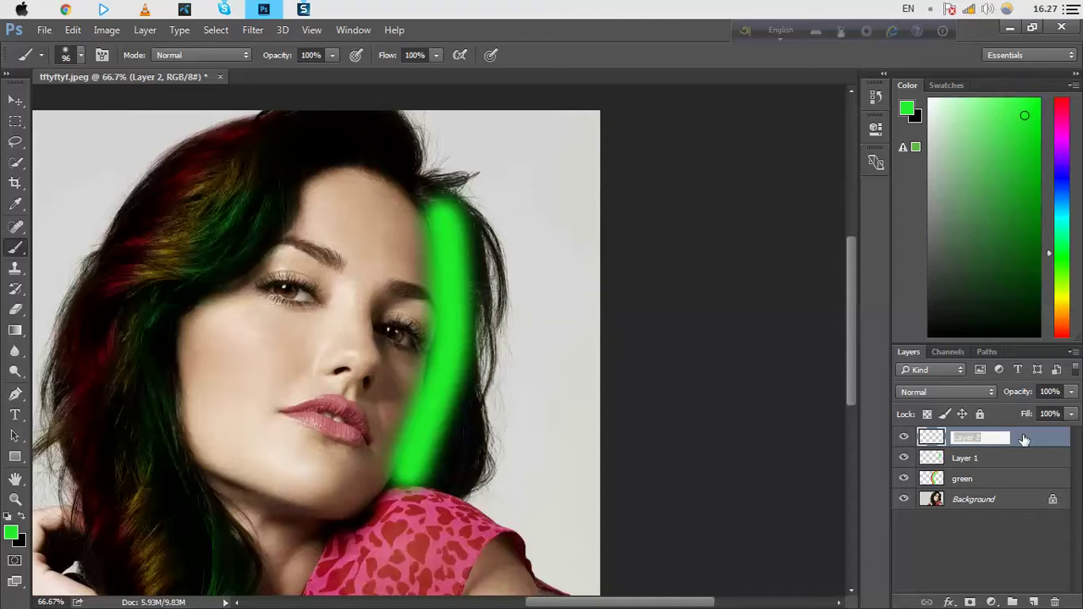
pyautogui.click(1023, 439)
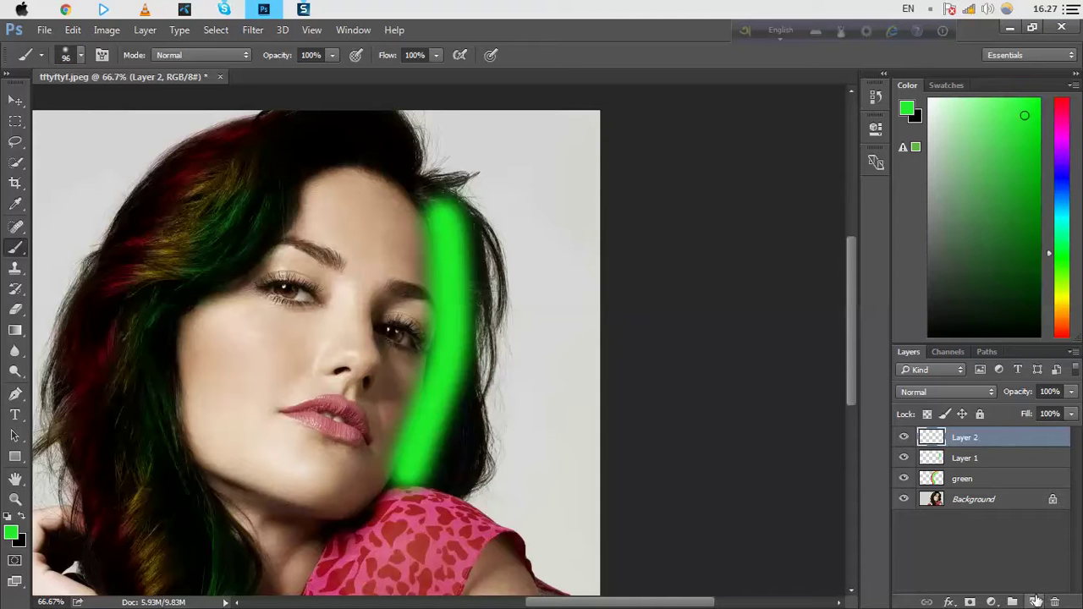
pyautogui.click(11, 532)
pyautogui.click(561, 301)
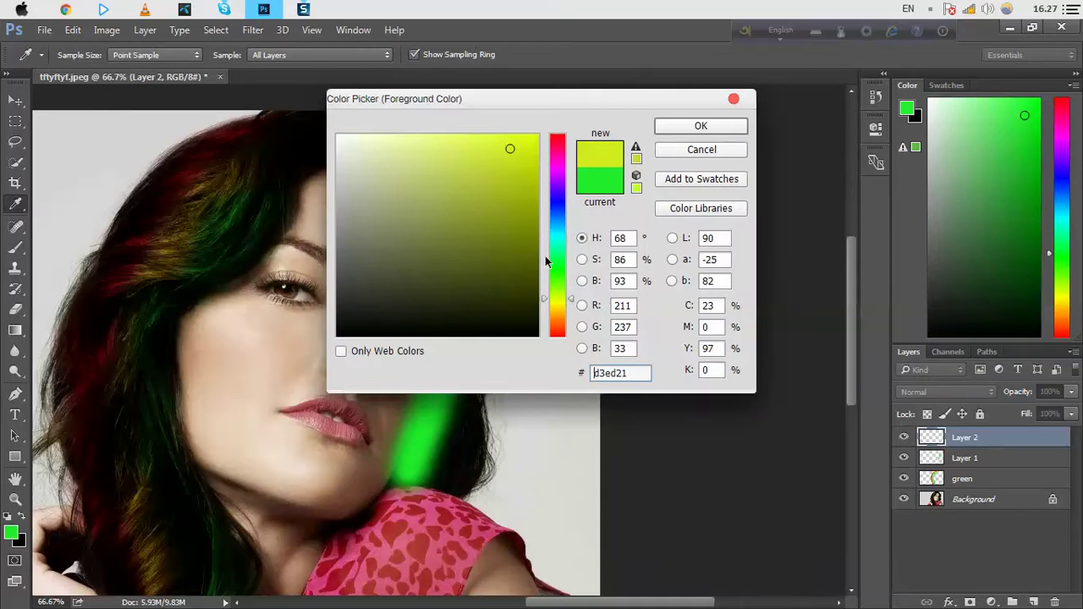
pyautogui.click(685, 127)
pyautogui.press('b')
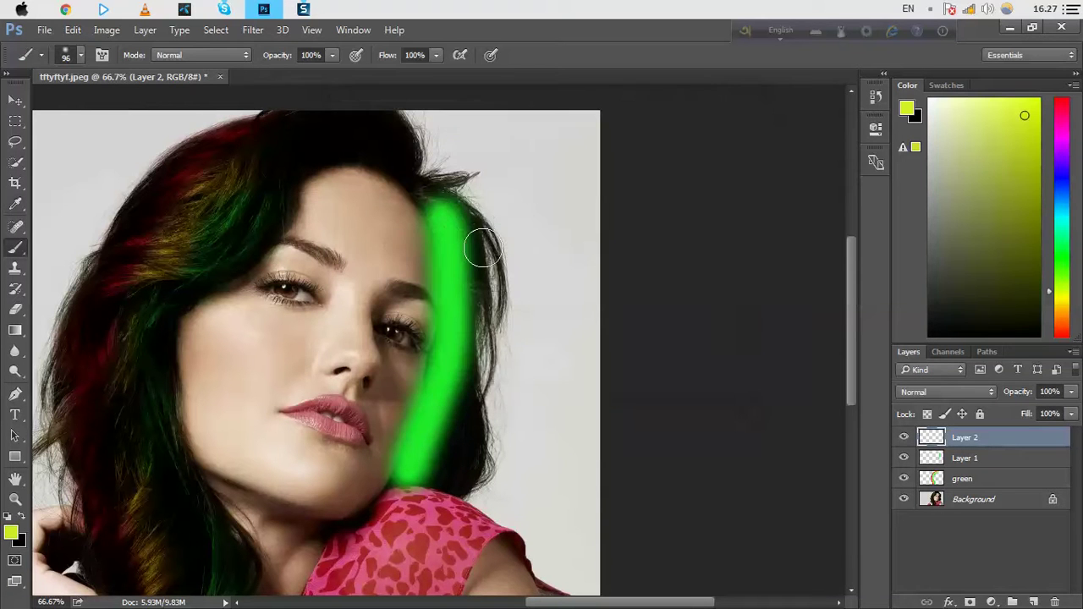
pyautogui.moveTo(444, 198)
pyautogui.mouseDown()
pyautogui.moveTo(457, 385)
pyautogui.moveTo(413, 467)
pyautogui.mouseUp()
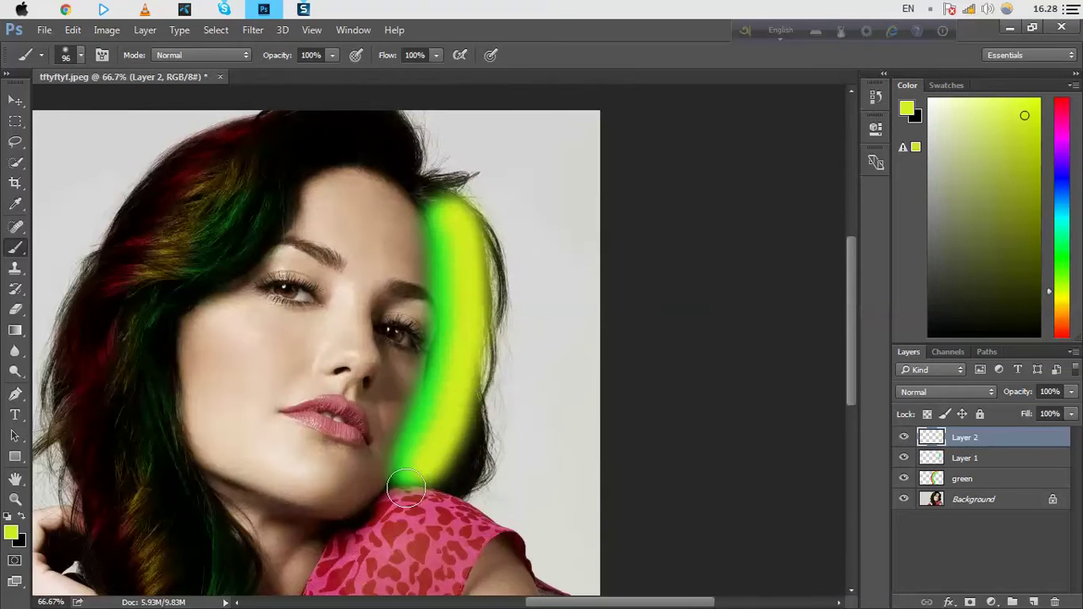
# On a new Layer 3, paint a red stroke beside the yellow-green one.
pyautogui.click(1030, 601)
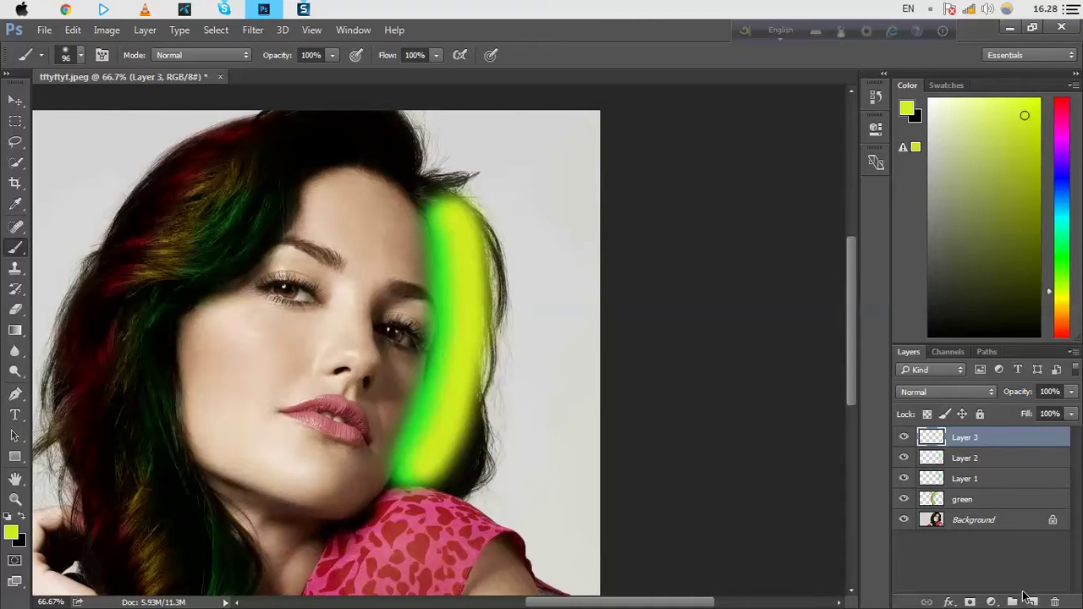
pyautogui.click(11, 533)
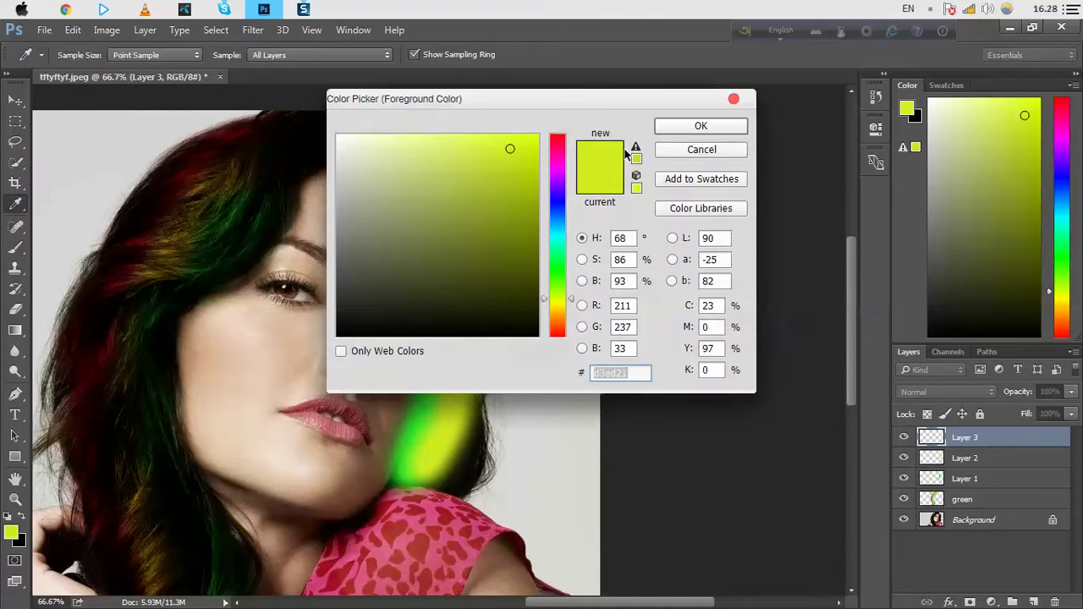
pyautogui.click(556, 136)
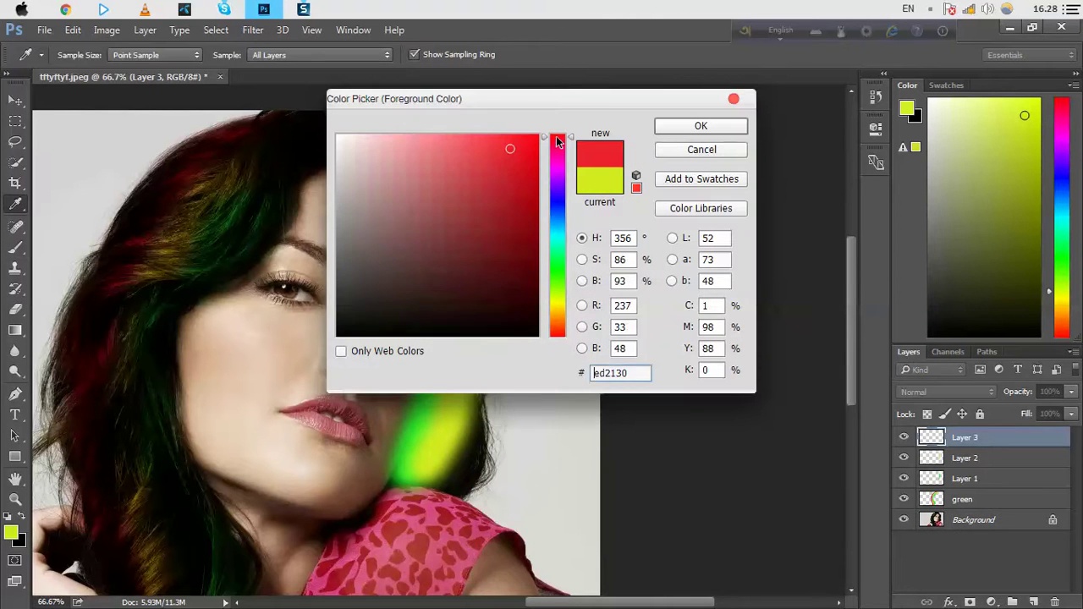
pyautogui.click(696, 126)
pyautogui.press('b')
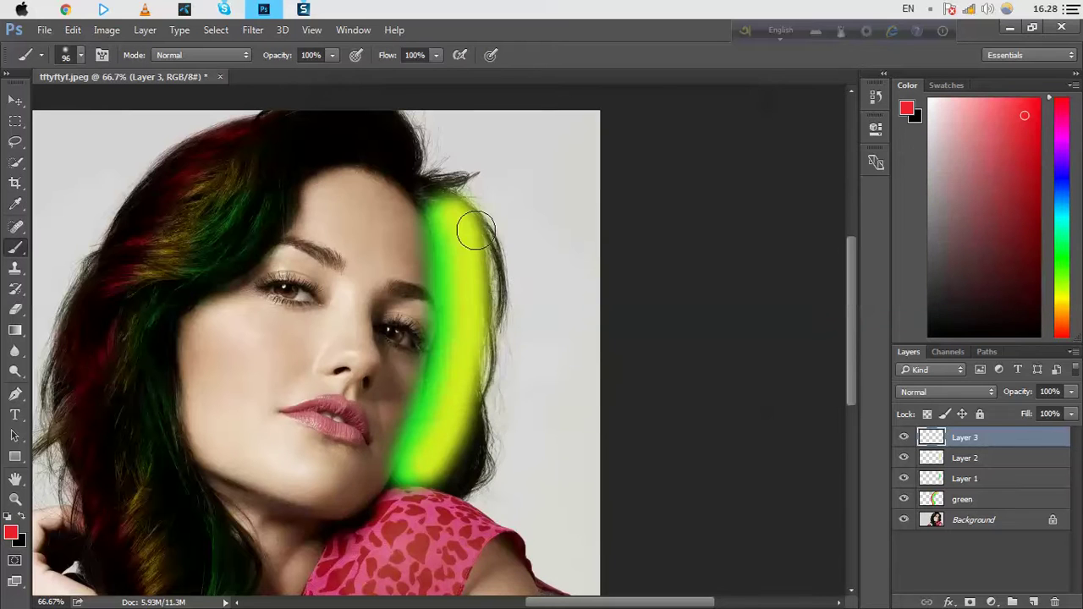
pyautogui.moveTo(471, 226)
pyautogui.mouseDown()
pyautogui.moveTo(490, 337)
pyautogui.moveTo(486, 402)
pyautogui.moveTo(463, 475)
pyautogui.mouseUp()
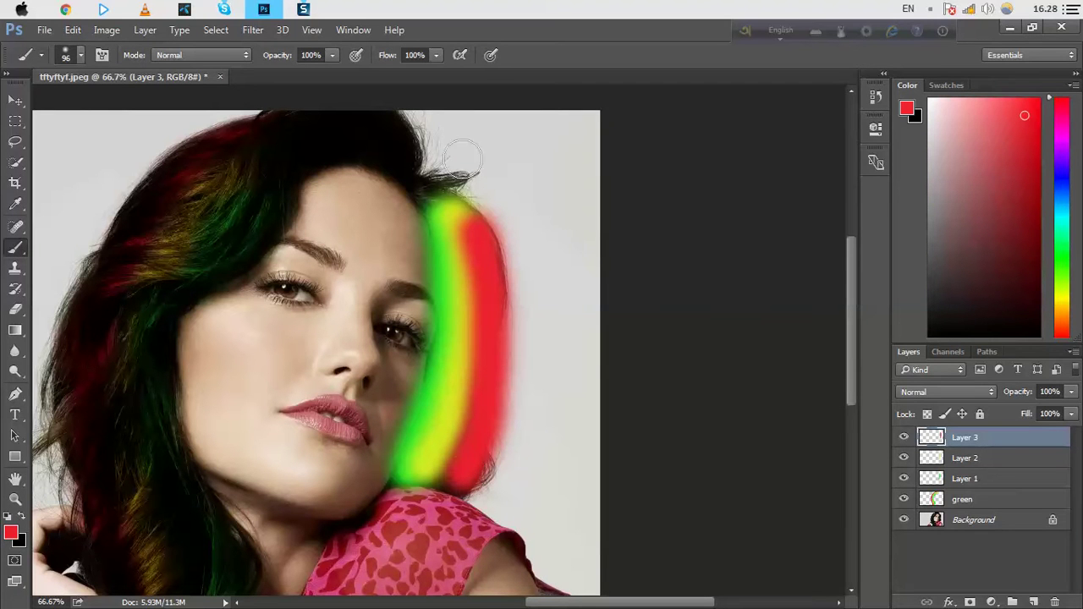
# Merge Layers 1–3 into Layer 3 and set its blend mode to Multiply.
pyautogui.keyDown('shift'); pyautogui.click(983, 459); pyautogui.keyUp('shift')
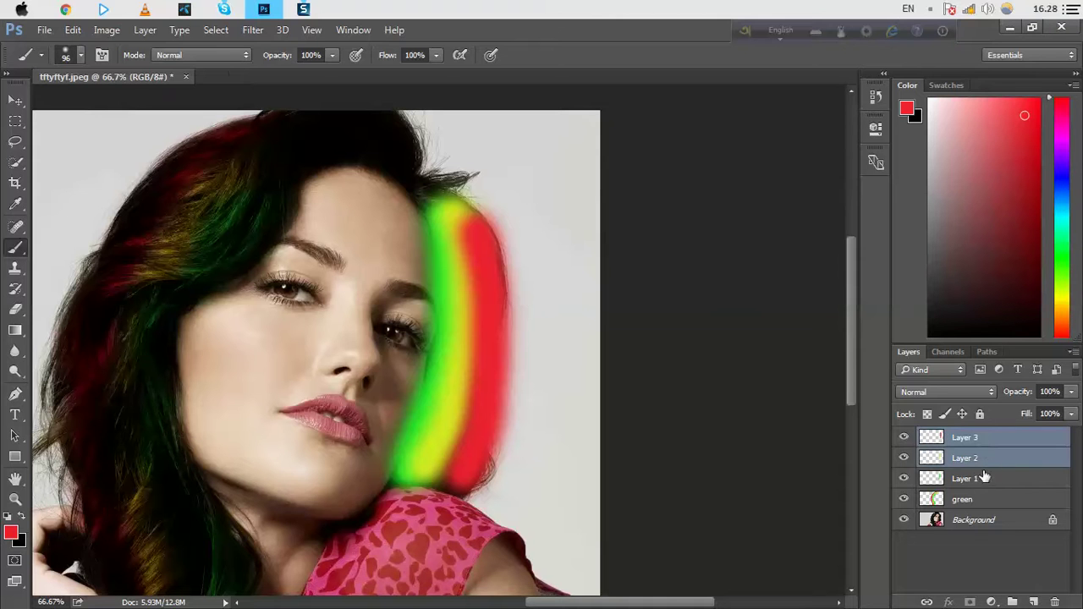
pyautogui.keyDown('shift'); pyautogui.click(980, 478); pyautogui.keyUp('shift')
pyautogui.rightClick(986, 457)
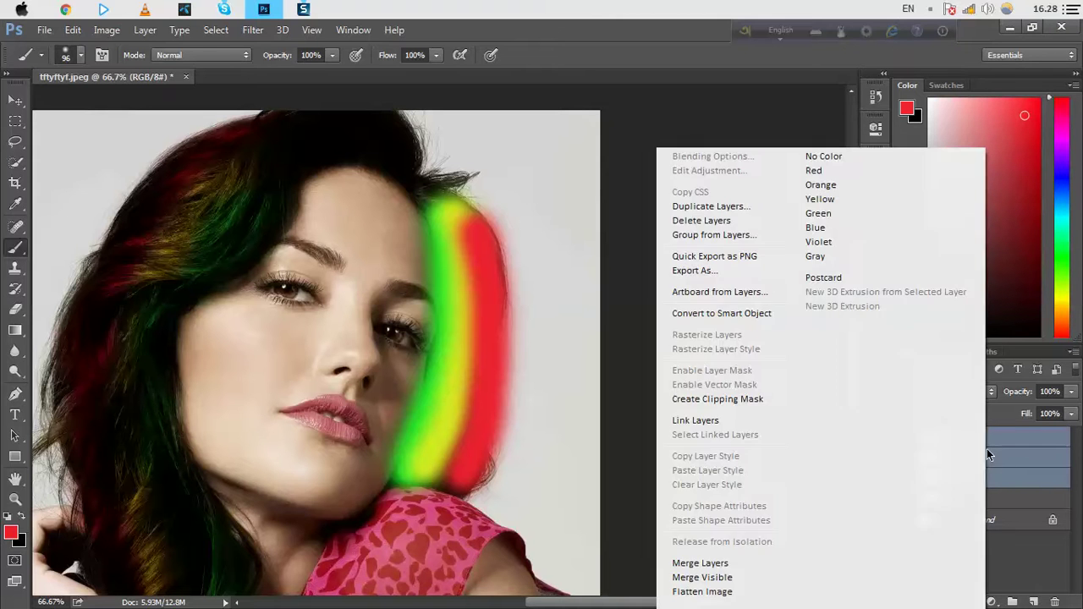
pyautogui.click(720, 563)
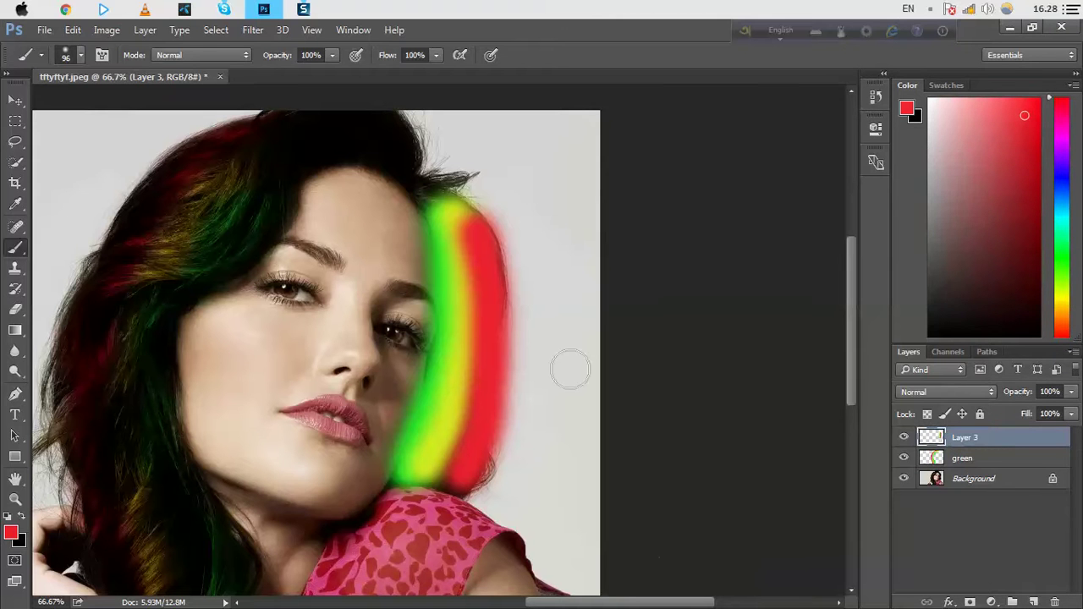
pyautogui.click(922, 393)
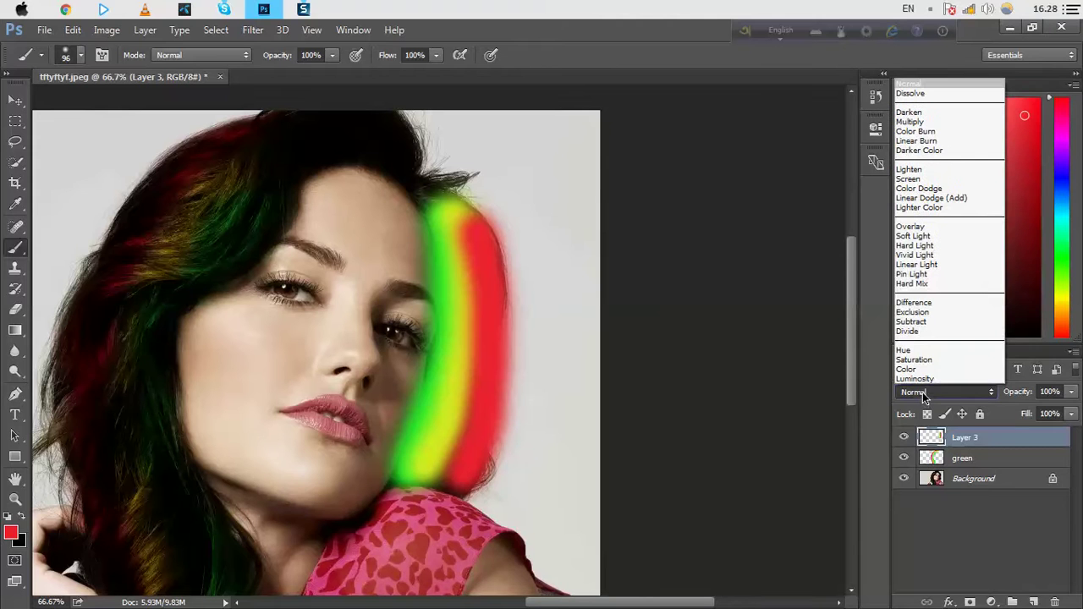
pyautogui.click(920, 122)
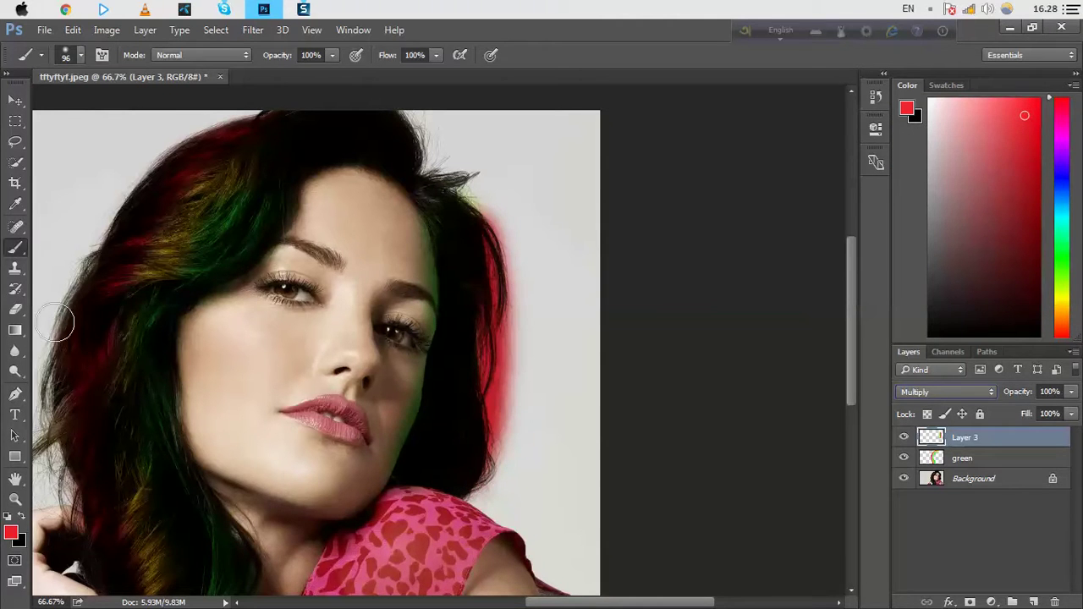
# With the Eraser at size 100, erase the red glow along the hair's right edge.
pyautogui.rightClick(15, 247)
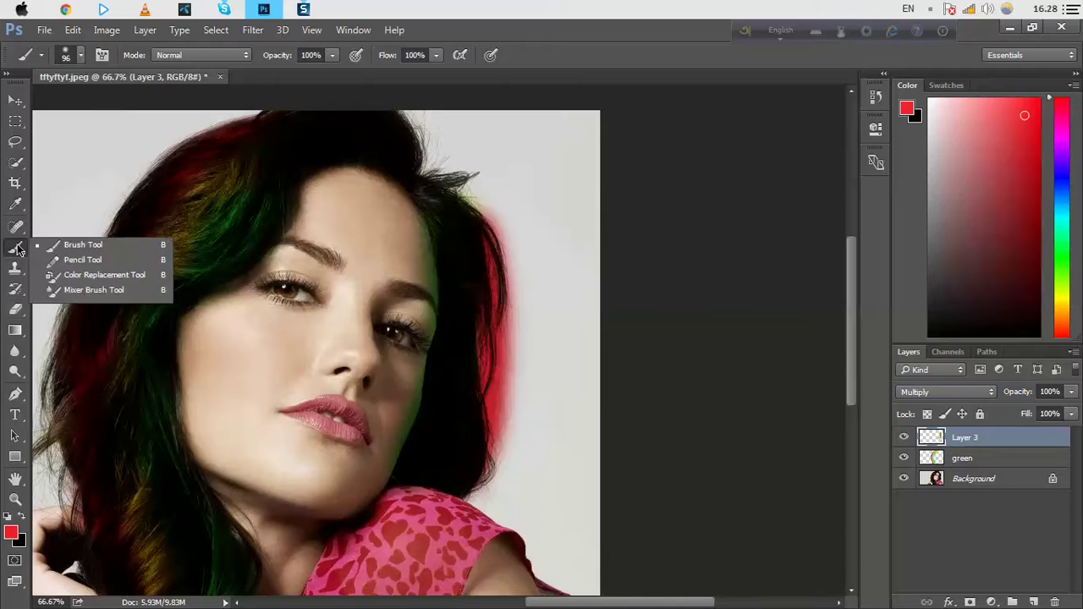
pyautogui.click(16, 247)
pyautogui.click(16, 308)
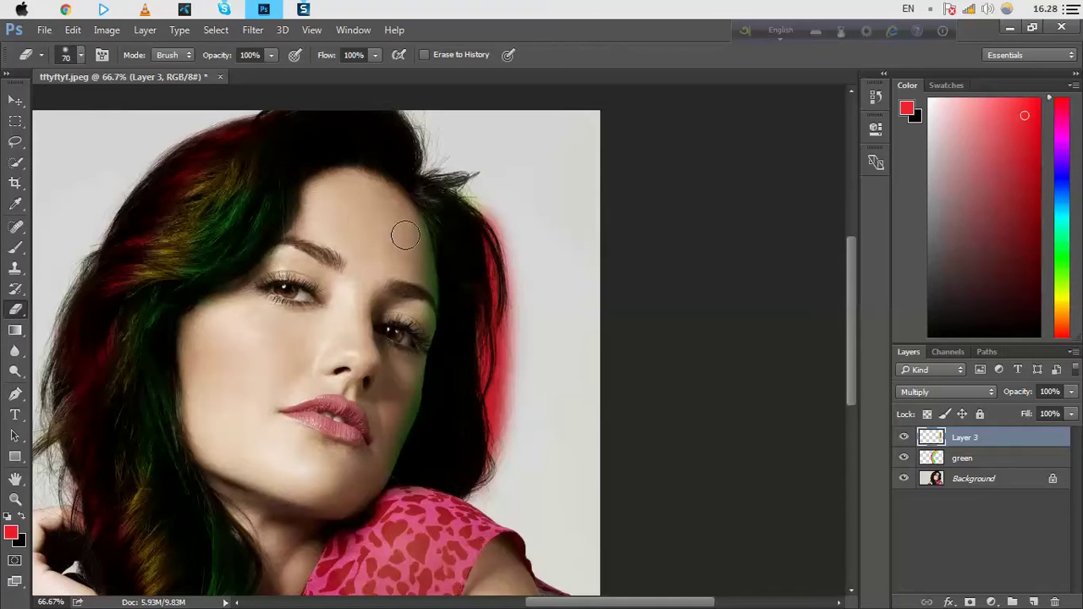
pyautogui.press(']')
pyautogui.press(']')
pyautogui.press(']')
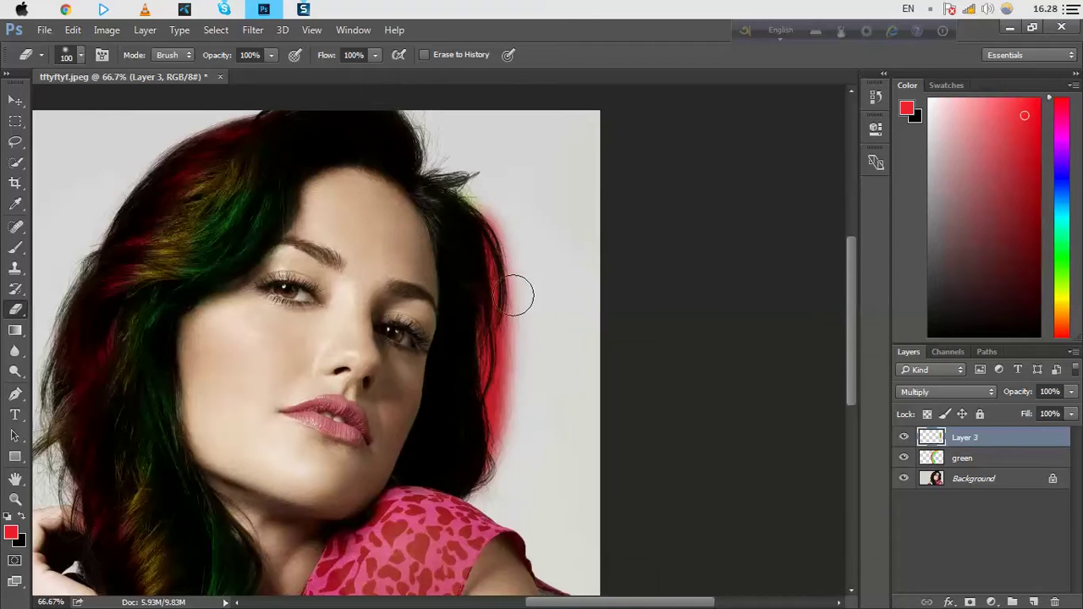
pyautogui.moveTo(516, 295); pyautogui.dragTo(503, 435)
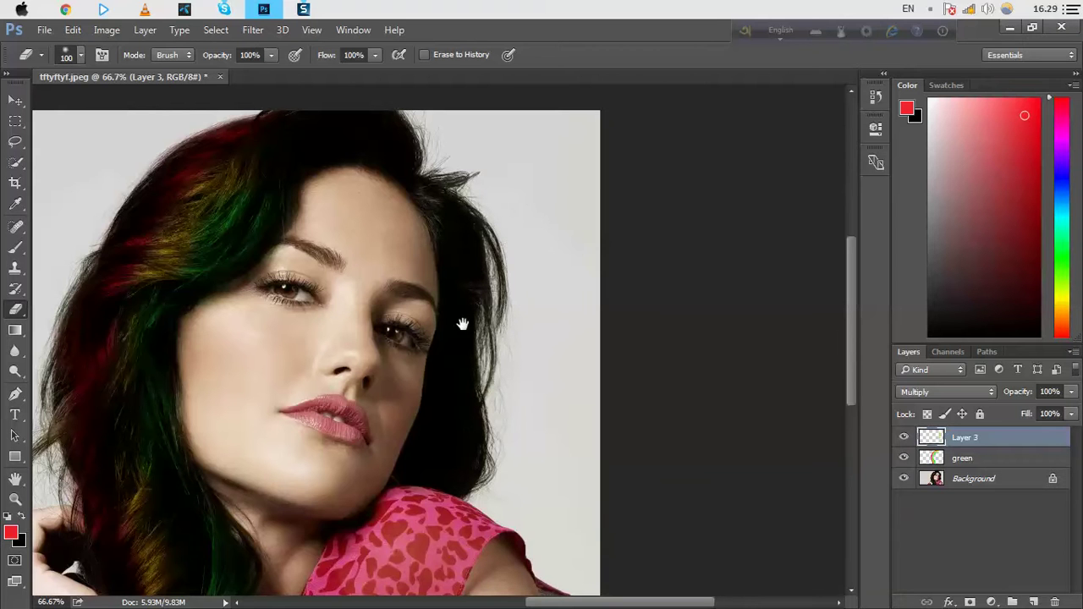
pyautogui.hotkey('ctrl', '-')
pyautogui.hotkey('ctrl', '-')
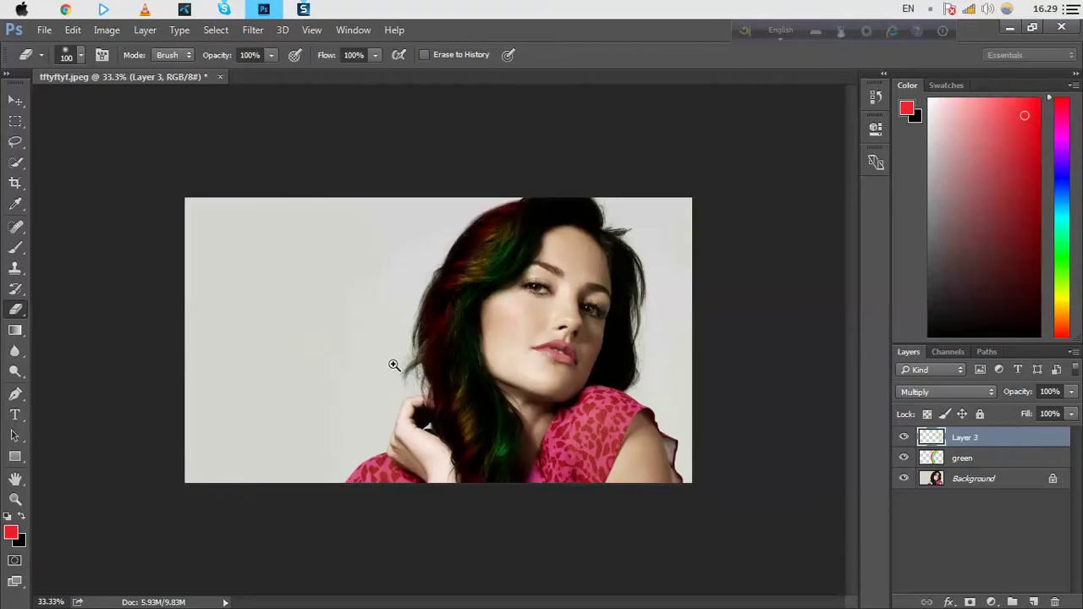
pyautogui.hotkey('ctrl', '+')
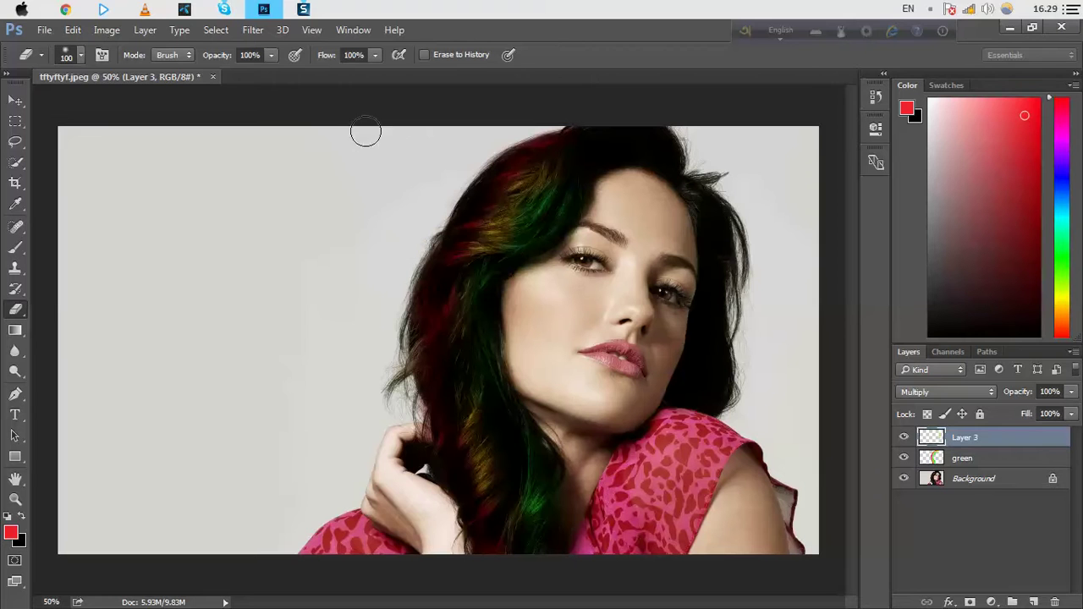